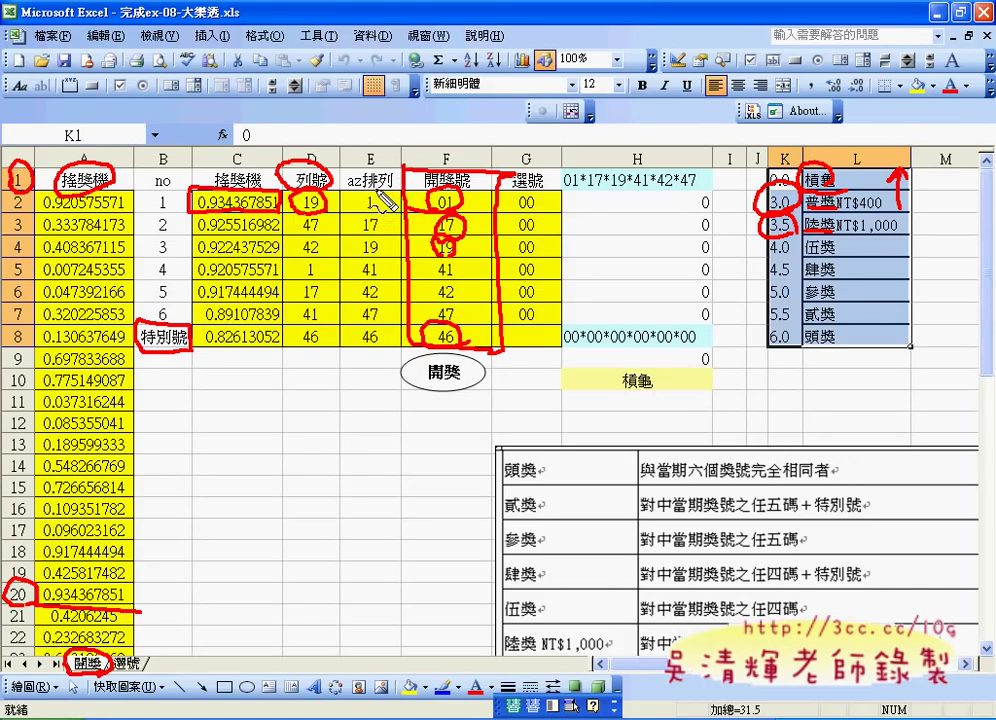
Circle the az排列 header and the value 1 in E2 with the screen pen, then clear the marks.
drag(378, 168, 352, 170)
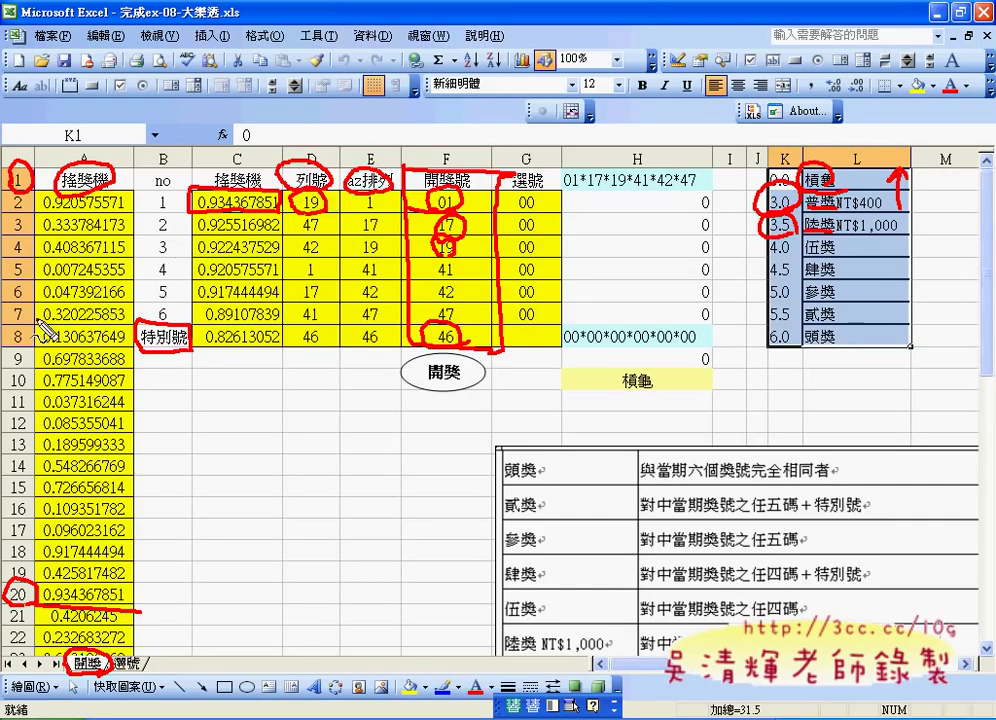
drag(368, 203, 393, 194)
key(ctrl+z)
drag(368, 191, 360, 212)
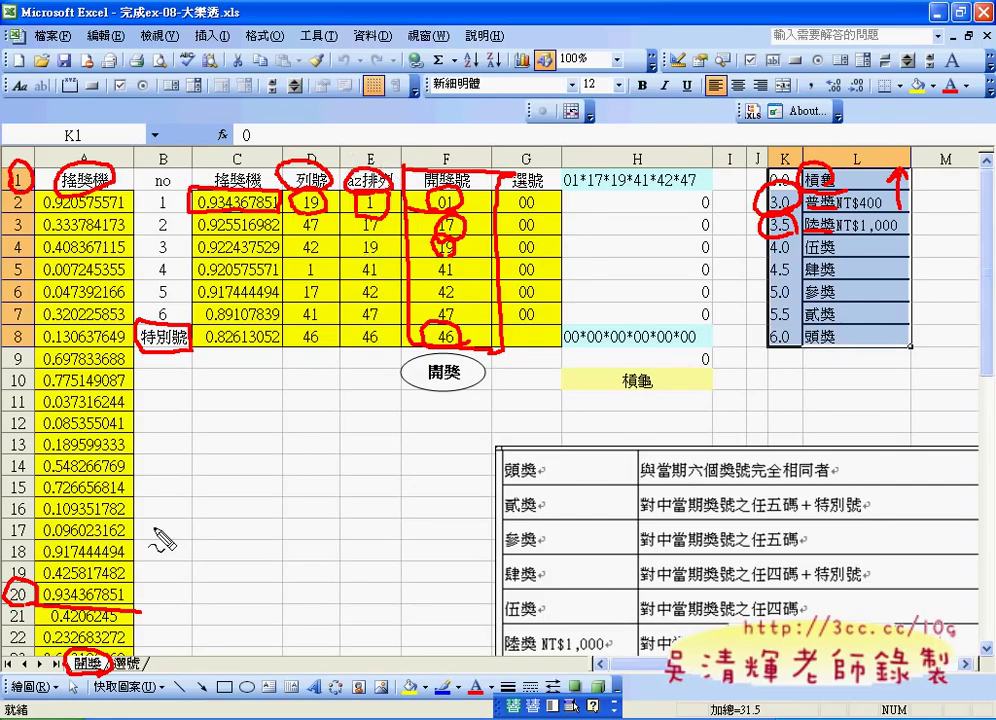
key(Escape)
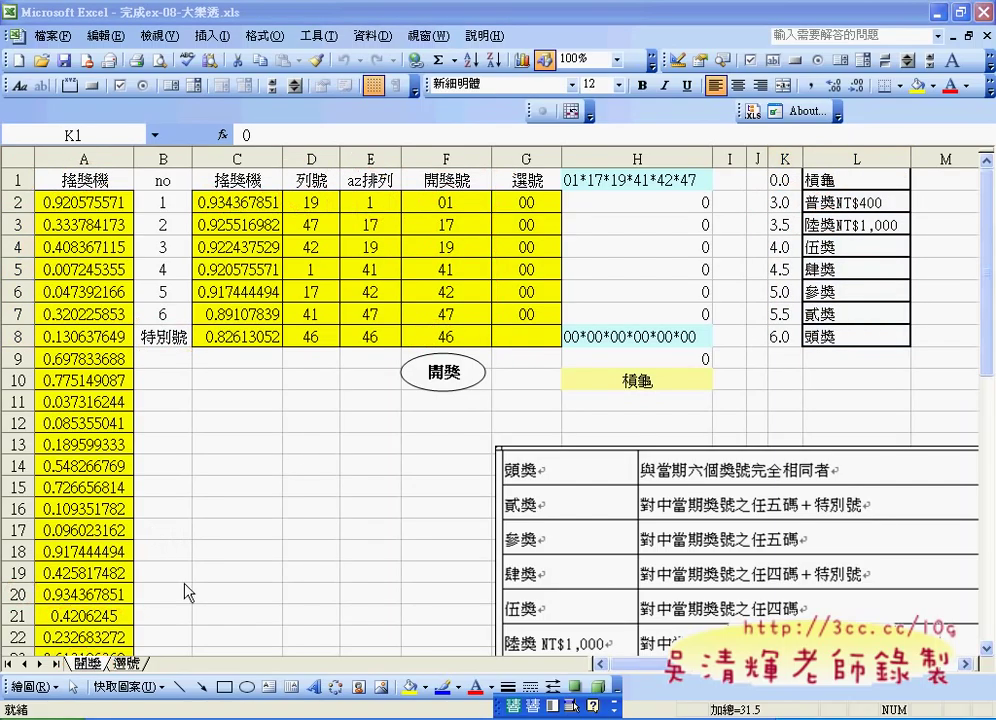
Tick numbers 02, 10, 18, 26, 34 and 42 on the 選號 sheet.
click(130, 663)
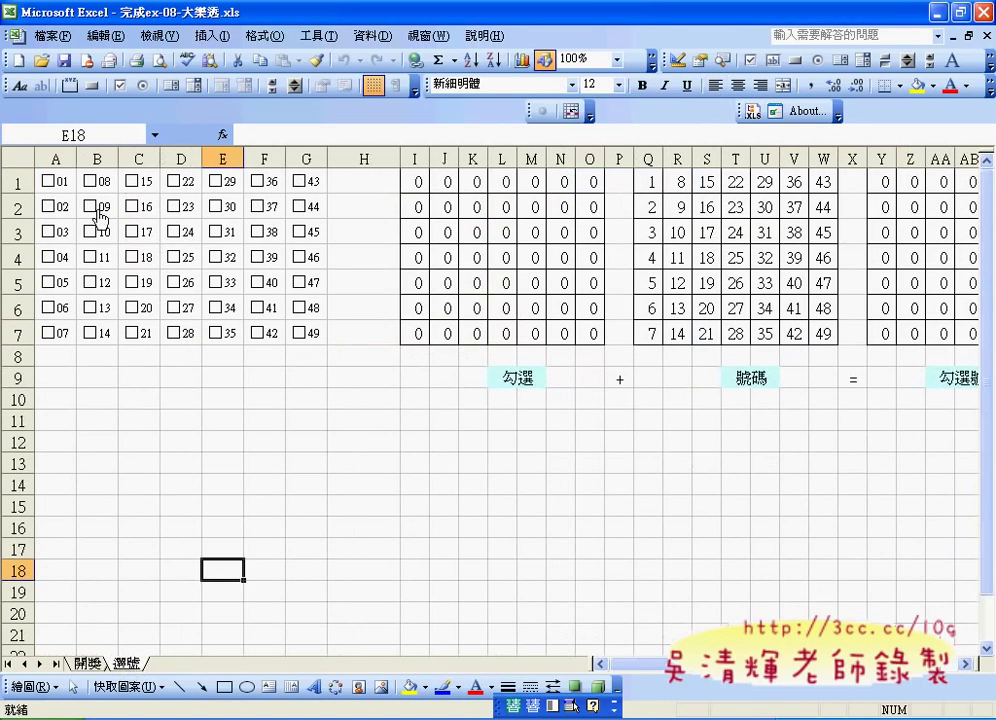
click(50, 207)
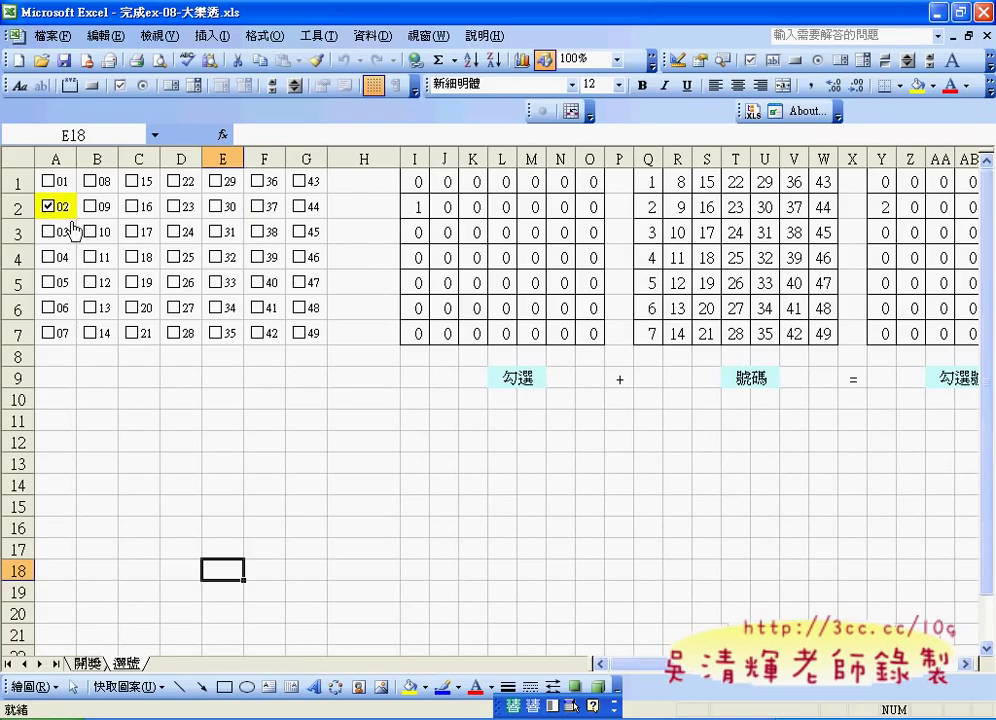
click(91, 232)
click(132, 257)
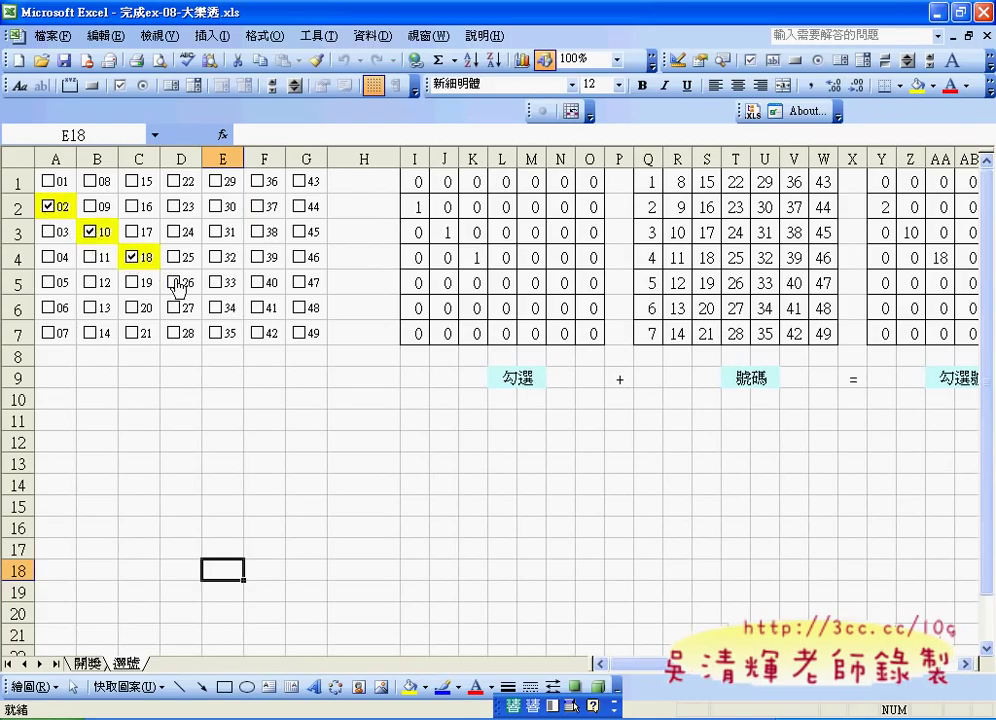
click(175, 283)
click(216, 308)
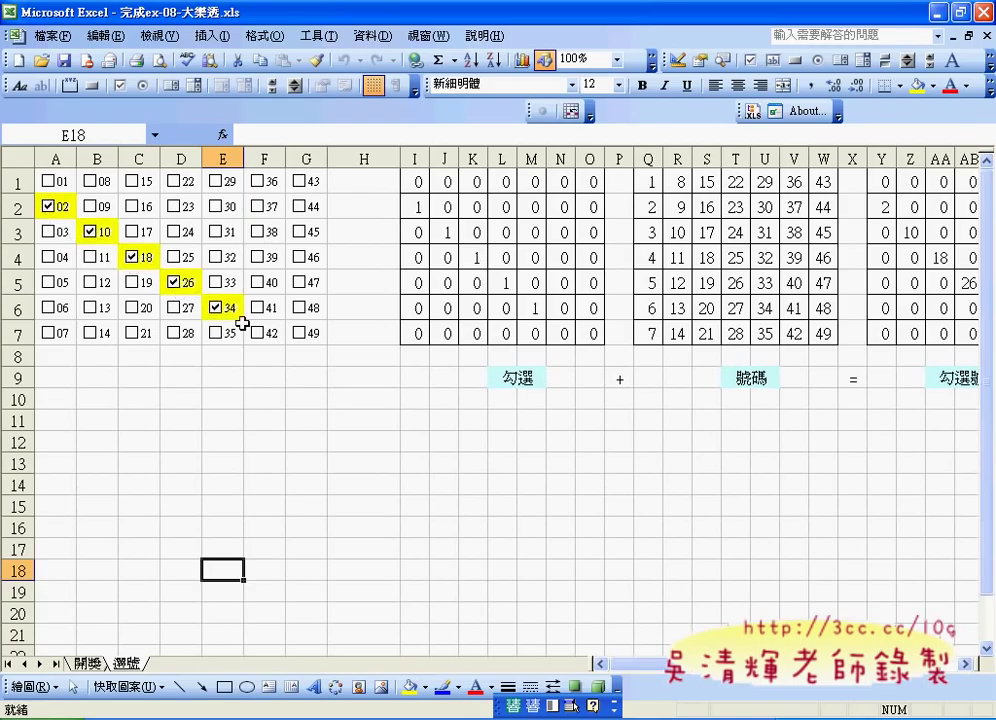
click(256, 334)
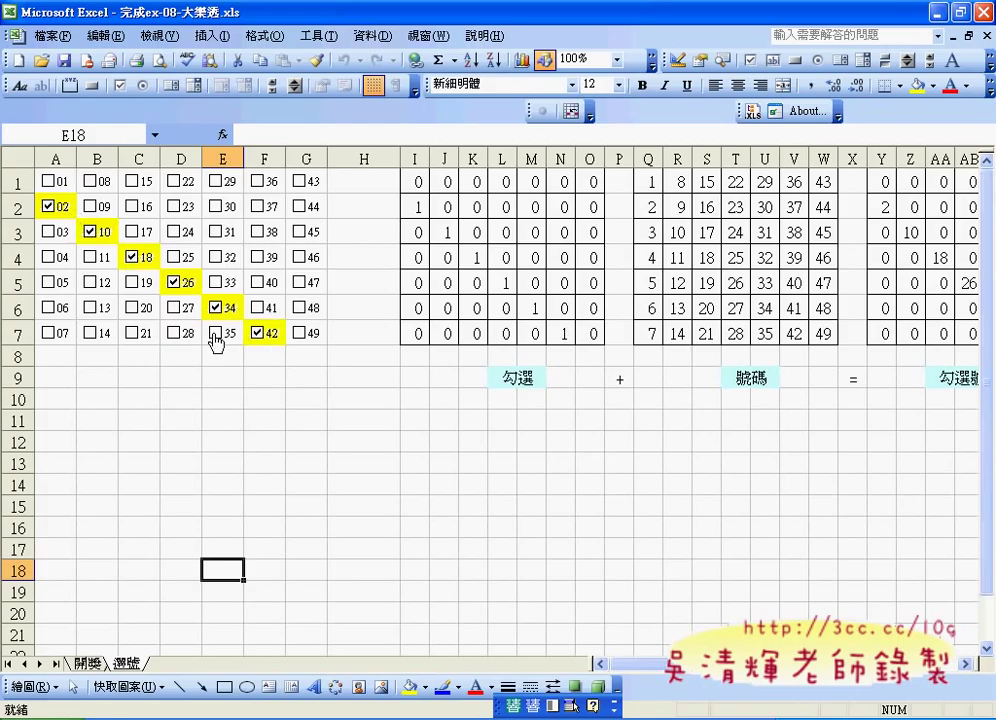
Point out the 抽選號碼 column listing the picks, then switch to the 開獎 sheet.
scroll(680, 620, right, 8)
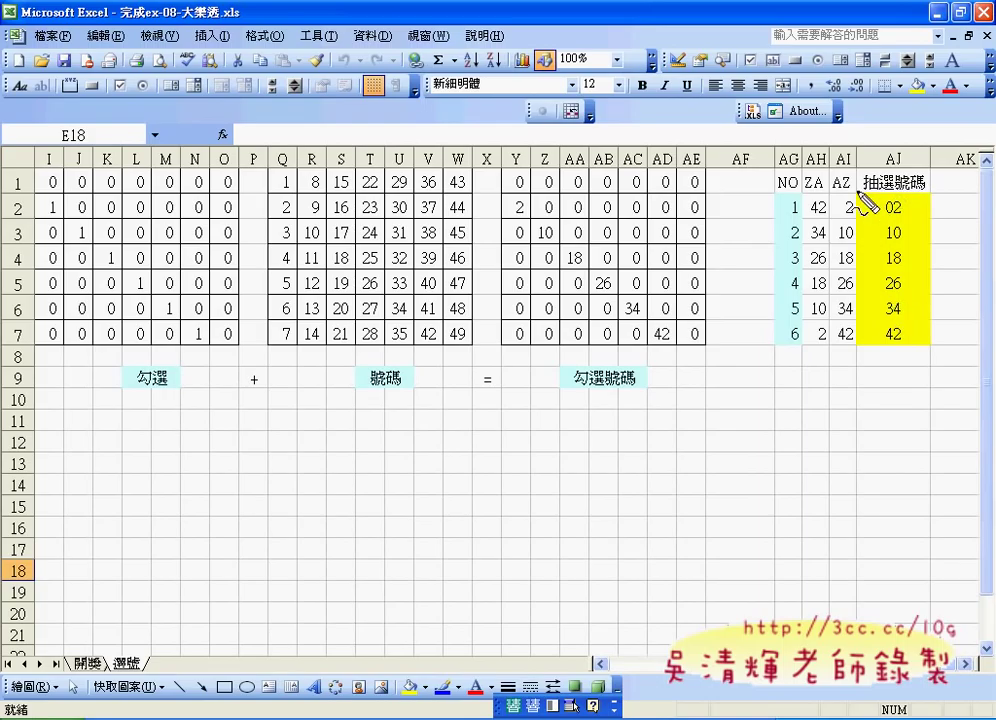
mouse_move(857, 190)
mouse_down()
mouse_move(928, 338)
mouse_move(867, 194)
mouse_up()
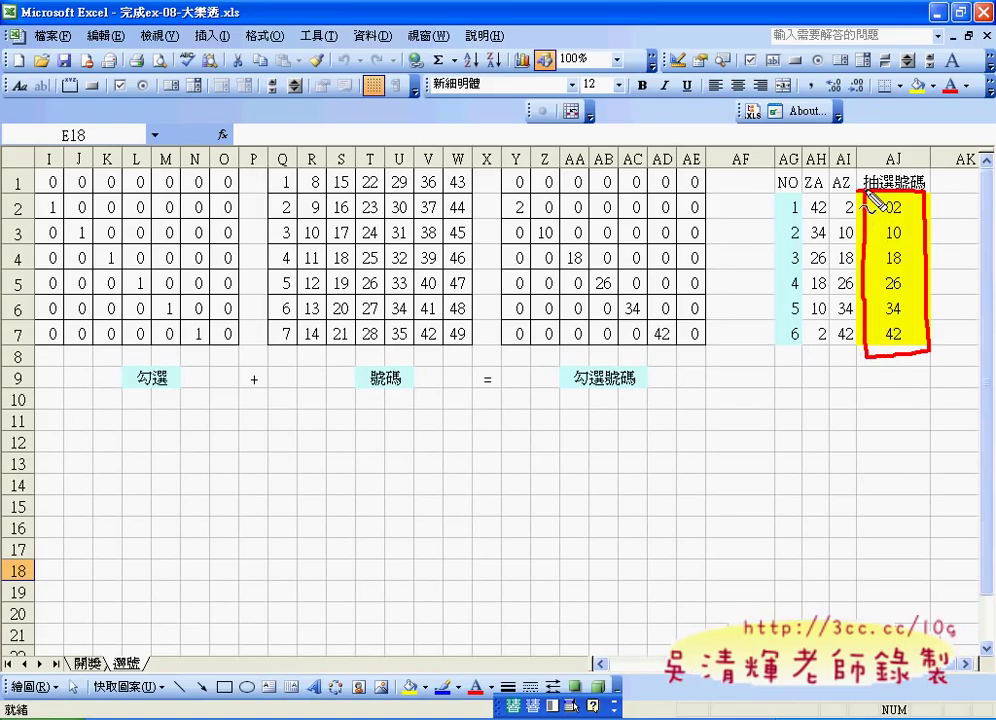
key(Escape)
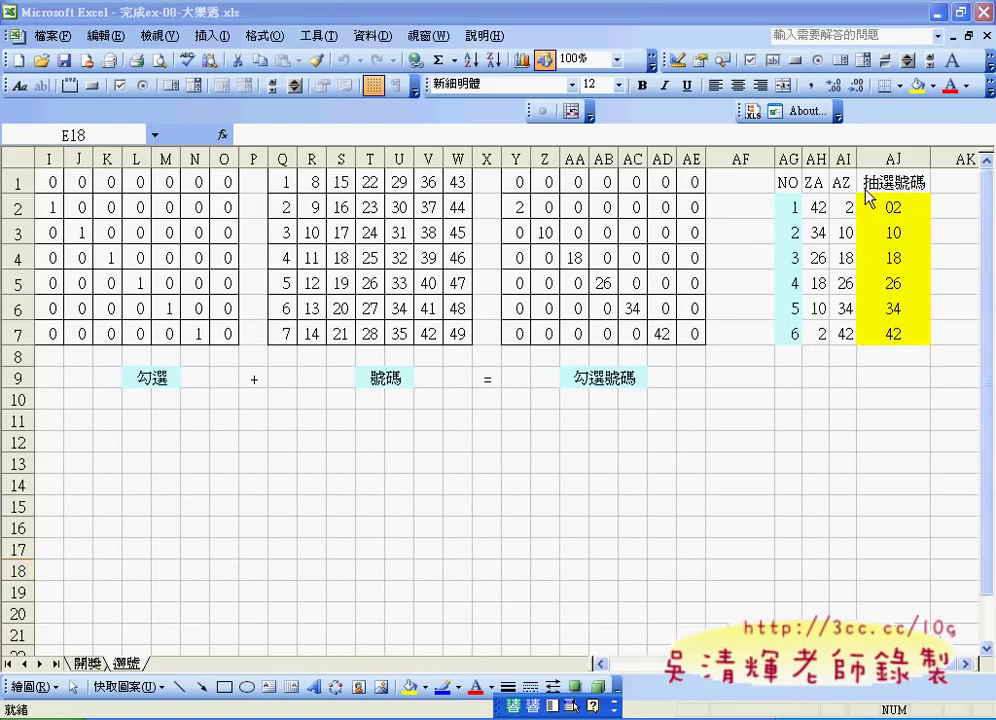
click(88, 665)
drag(526, 200, 529, 309)
click(128, 665)
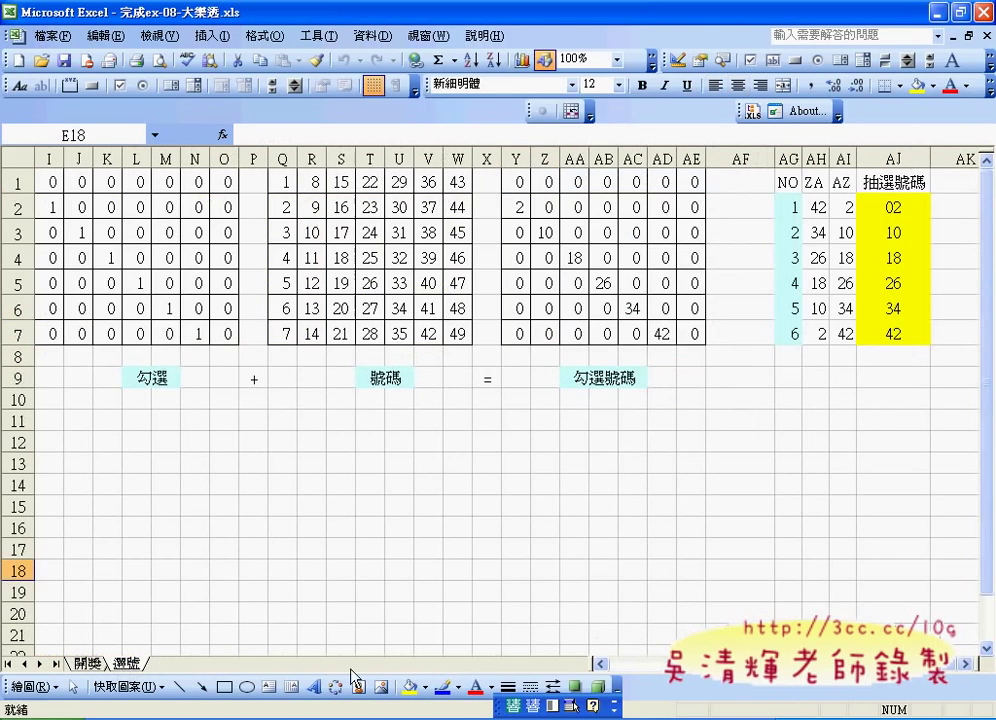
click(642, 663)
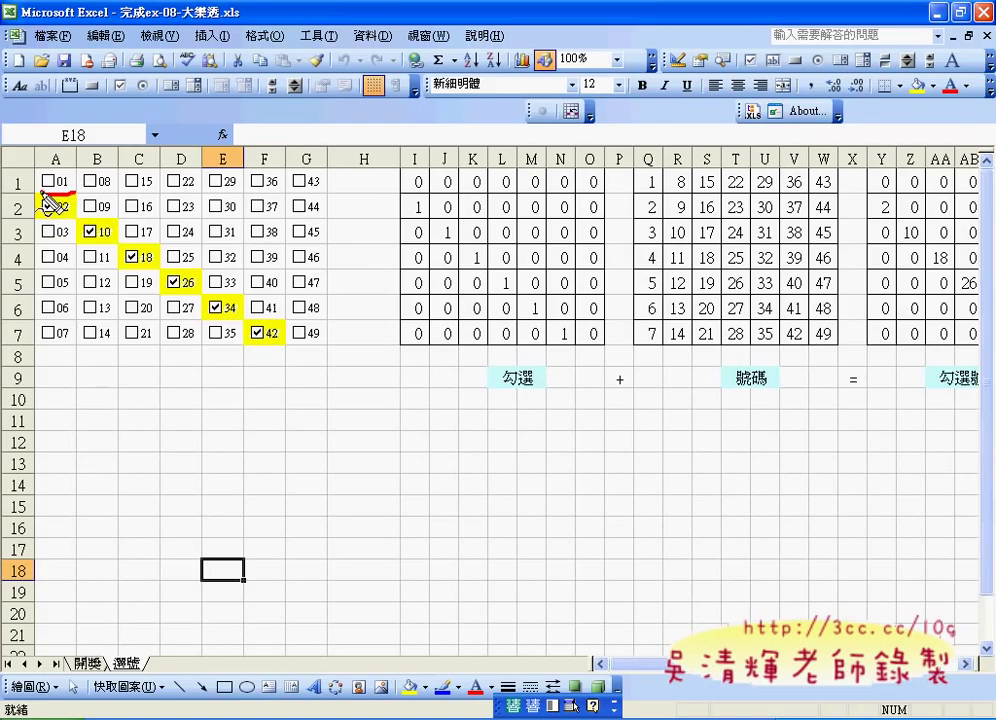
mouse_move(45, 156)
mouse_down()
mouse_move(70, 182)
mouse_move(62, 190)
mouse_up()
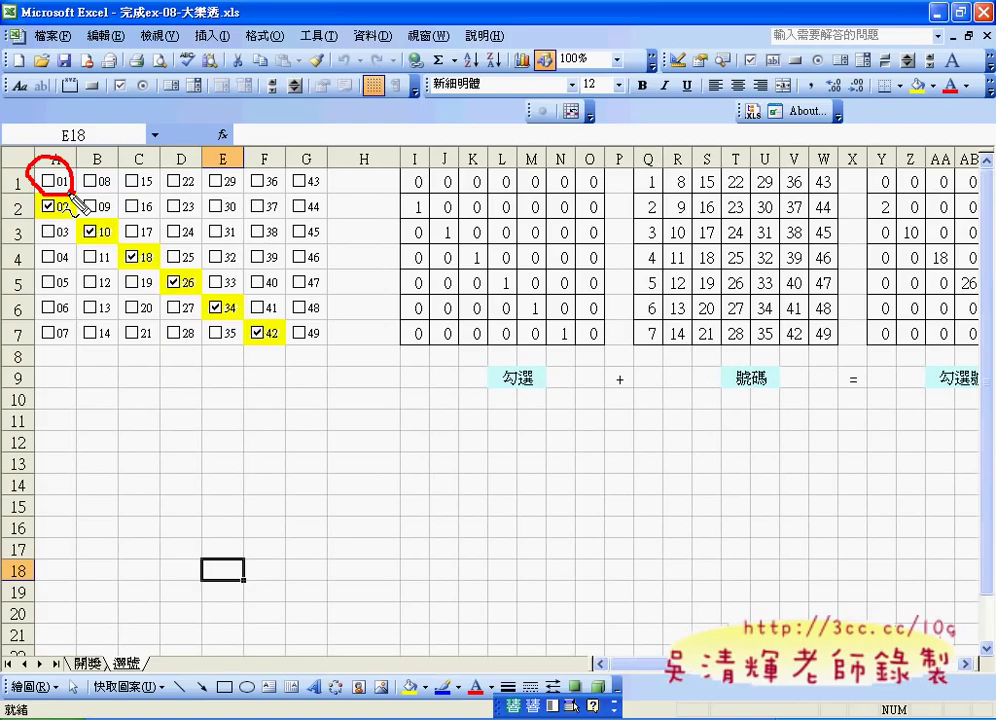
mouse_move(328, 347)
mouse_down()
mouse_move(92, 343)
mouse_move(334, 152)
mouse_move(288, 350)
mouse_up()
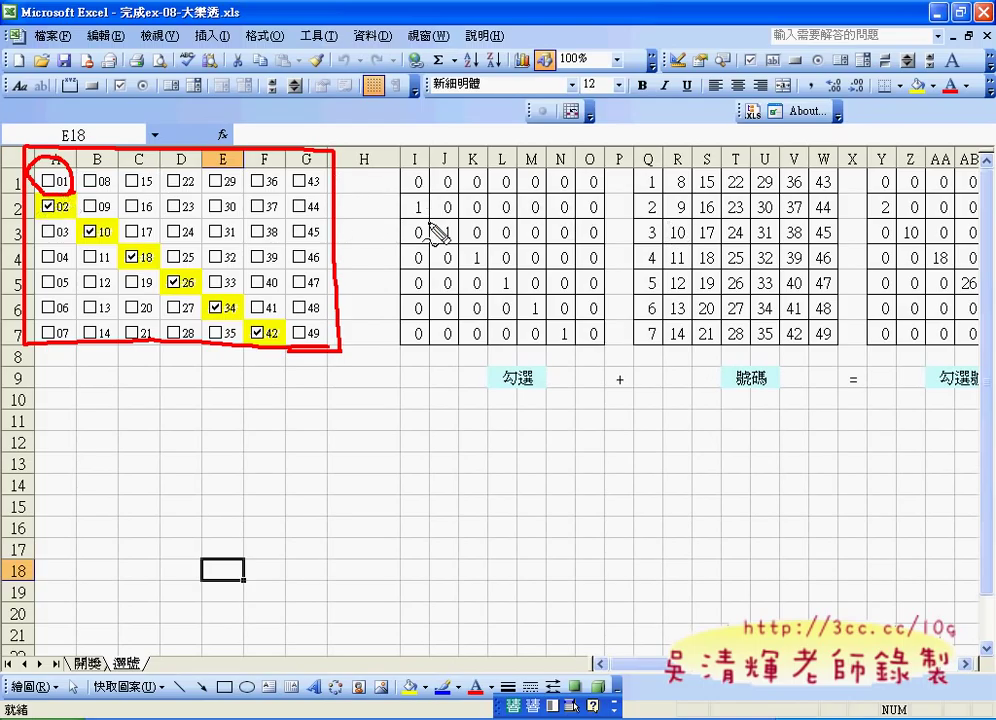
mouse_move(402, 192)
mouse_down()
mouse_move(430, 202)
mouse_move(432, 240)
mouse_move(458, 245)
mouse_move(437, 220)
mouse_up()
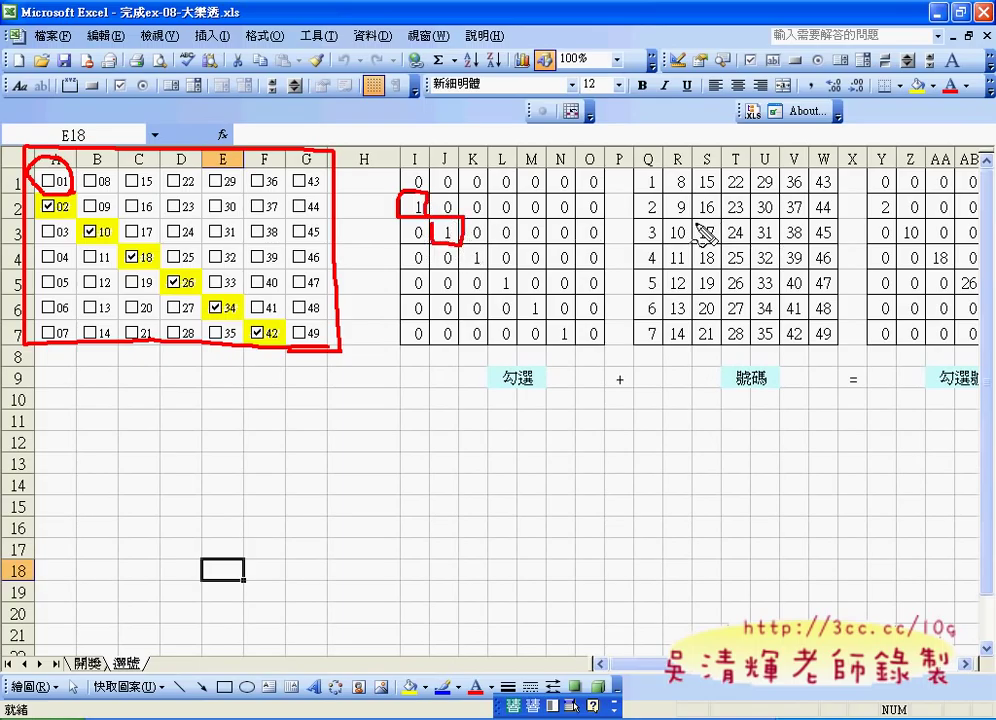
mouse_move(633, 168)
mouse_down()
mouse_move(843, 343)
mouse_move(637, 172)
mouse_up()
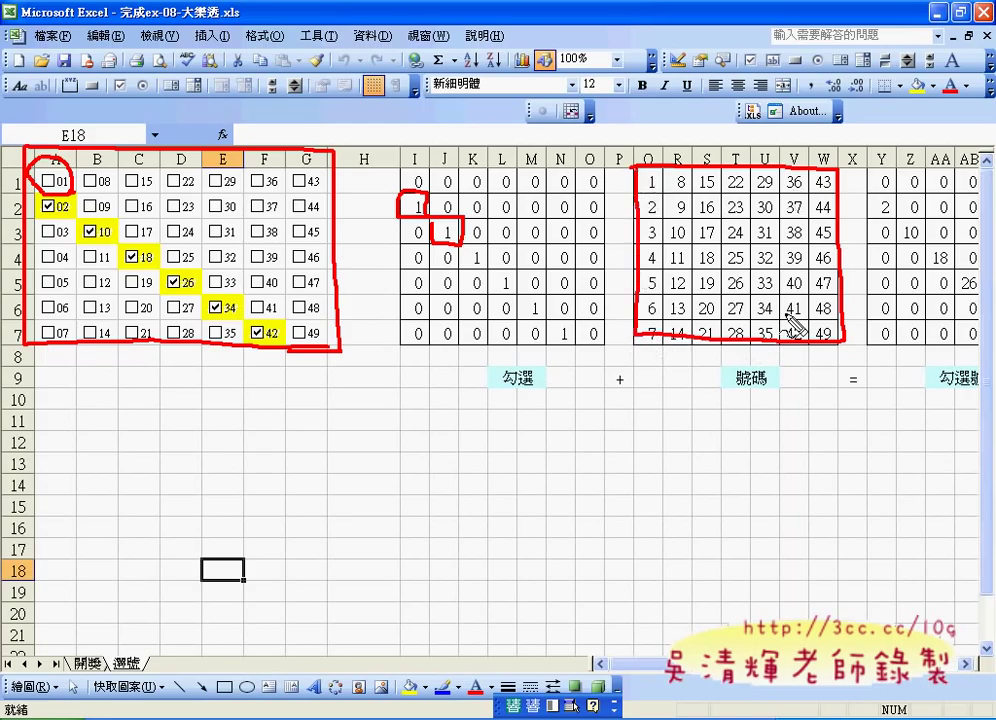
key(Escape)
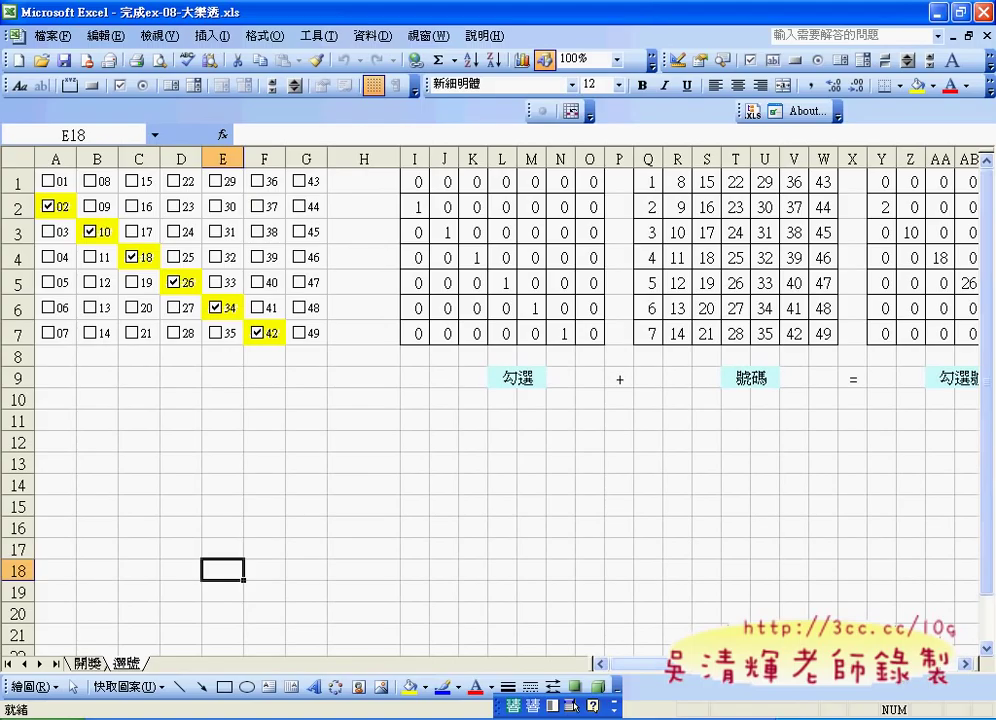
scroll(500, 400, right, 8)
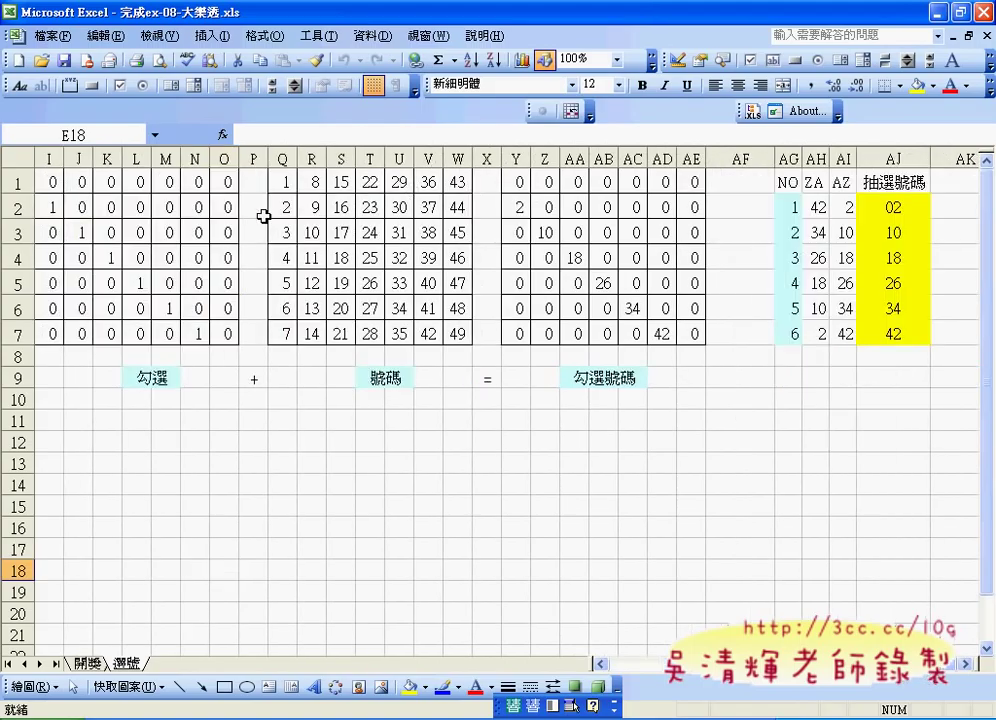
Inspect the formulas in Y2, Z3 and AA4 of the product grid in columns Y–AE.
click(518, 209)
click(545, 231)
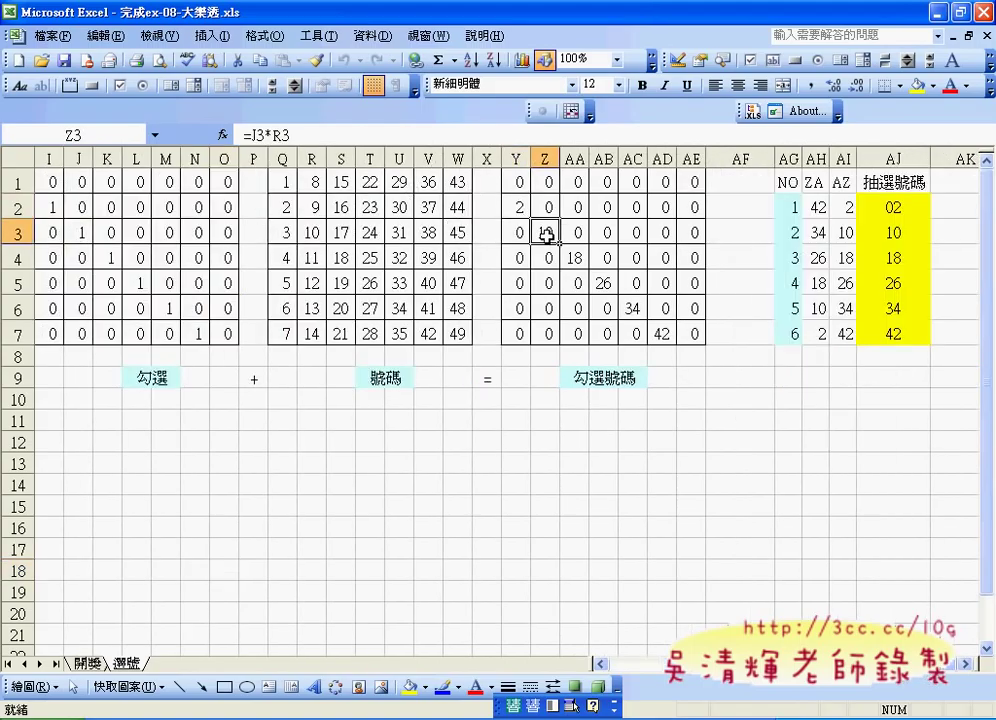
click(578, 262)
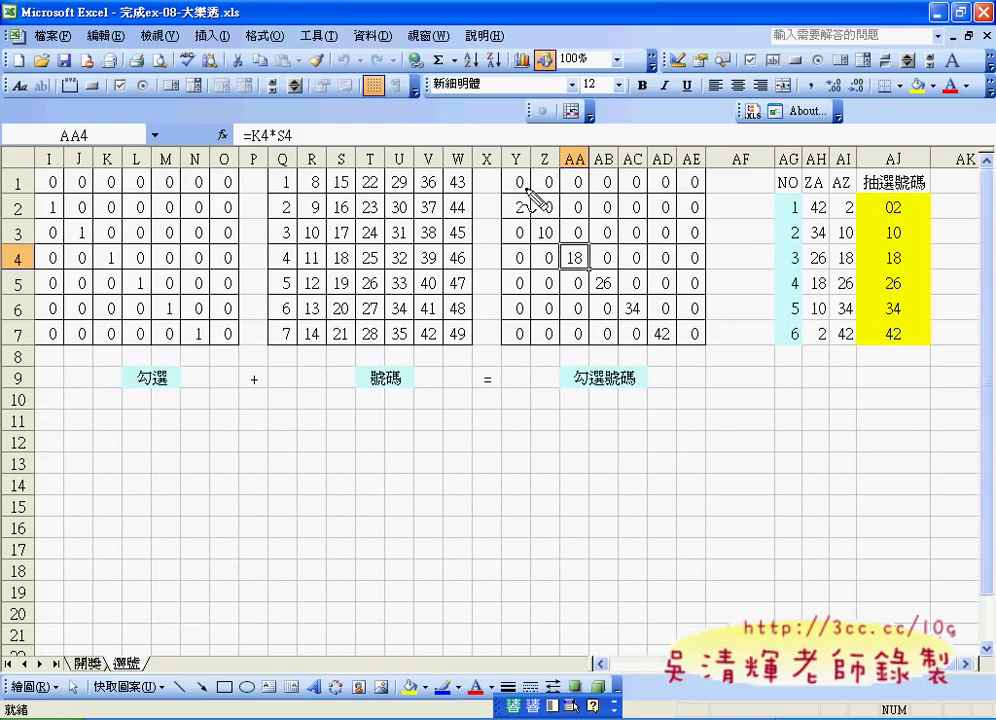
mouse_move(506, 162)
mouse_down()
mouse_move(701, 160)
mouse_move(499, 347)
mouse_move(506, 172)
mouse_up()
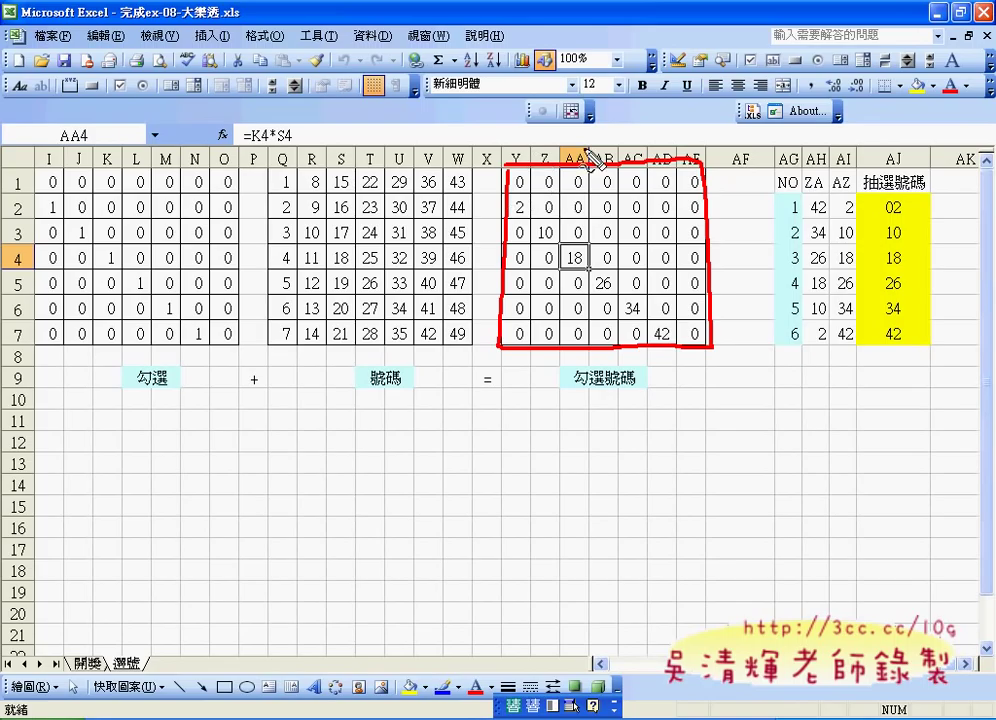
Outline the descending ZA and ascending AZ number columns, then clear the ink.
mouse_move(806, 189)
mouse_down()
mouse_move(837, 347)
mouse_move(806, 186)
mouse_up()
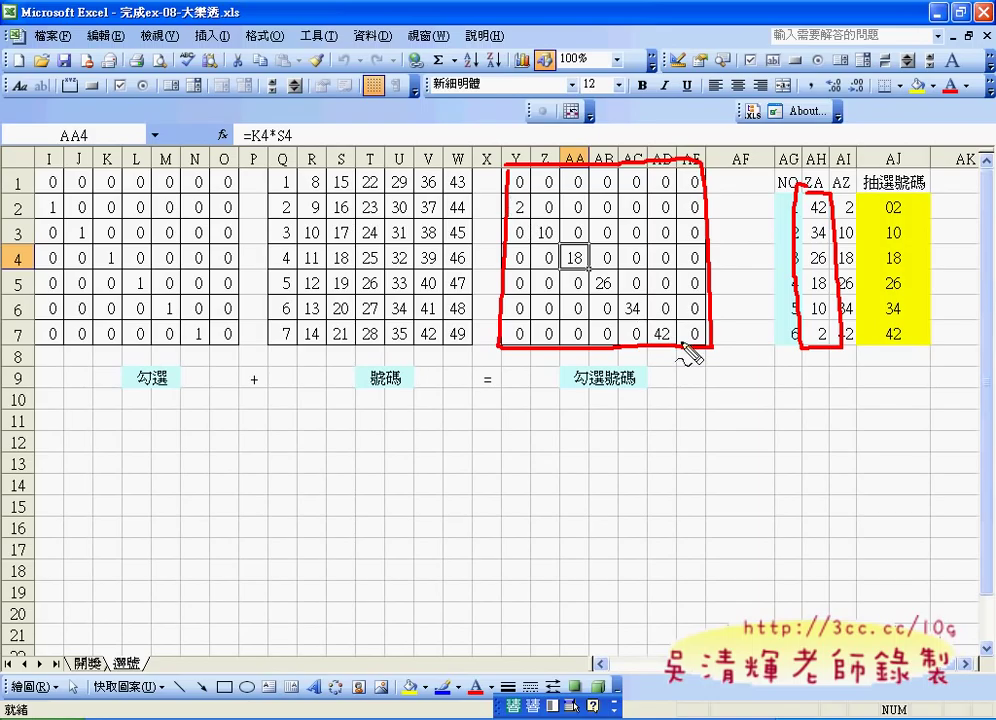
drag(862, 198, 836, 230)
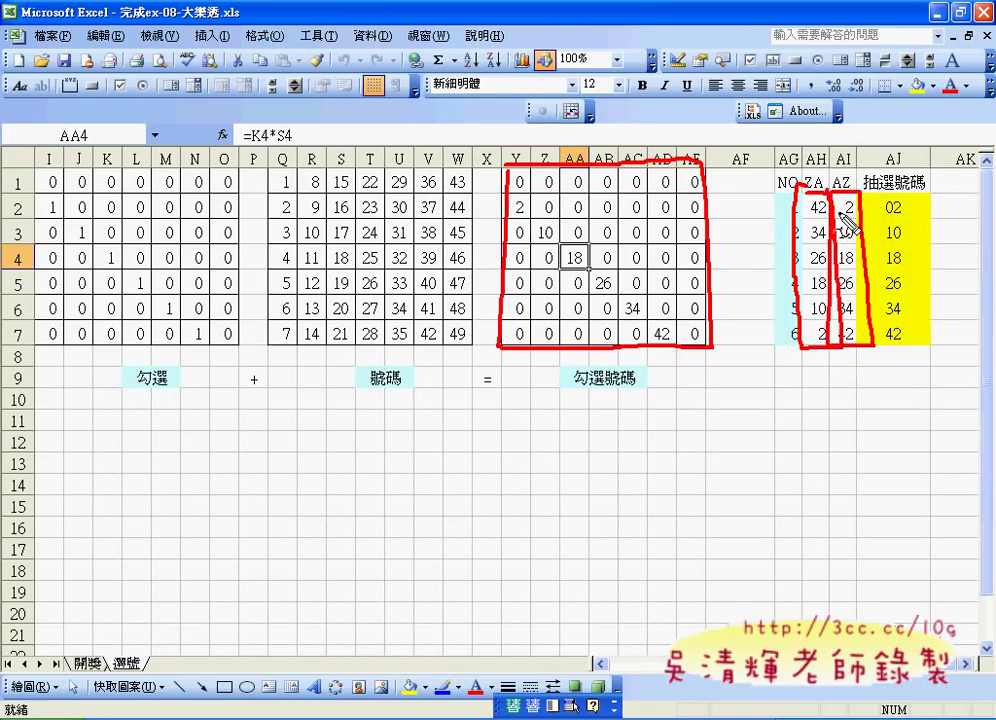
mouse_move(834, 212)
mouse_down()
mouse_move(862, 226)
mouse_move(915, 358)
mouse_up()
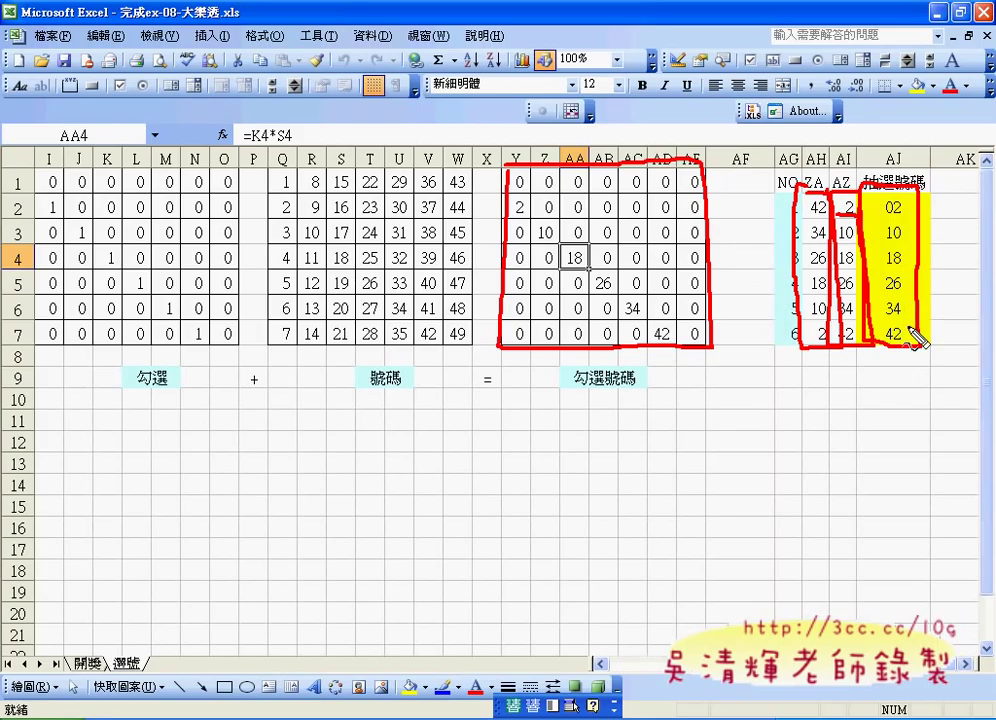
key(Escape)
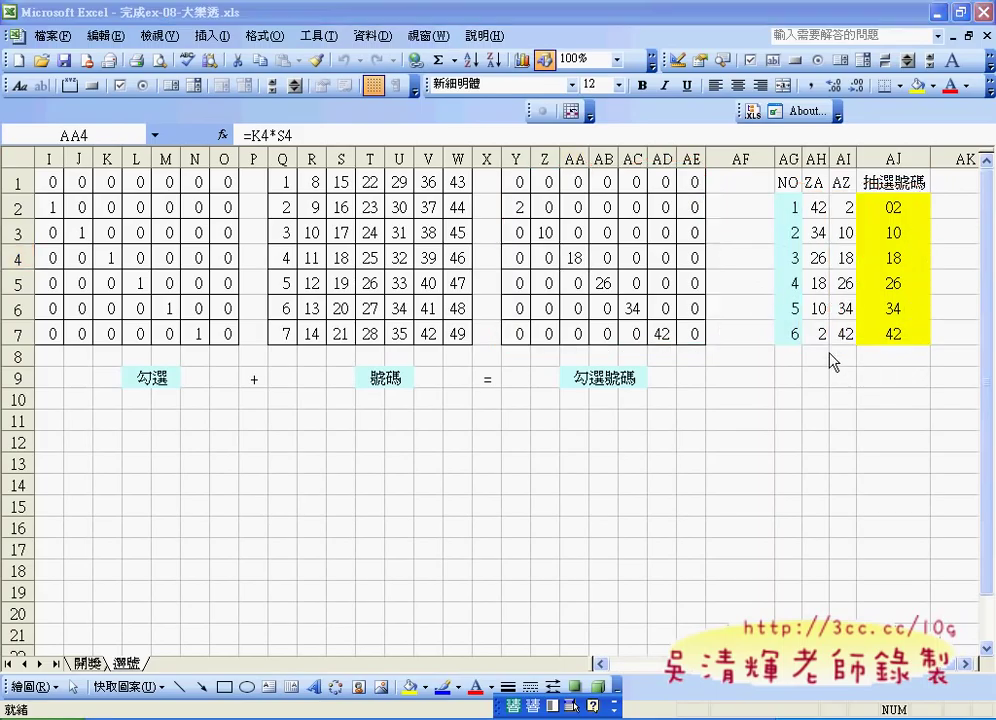
On the 開獎 sheet, select the picks in G2:G7 and draw new winning numbers five times.
click(89, 664)
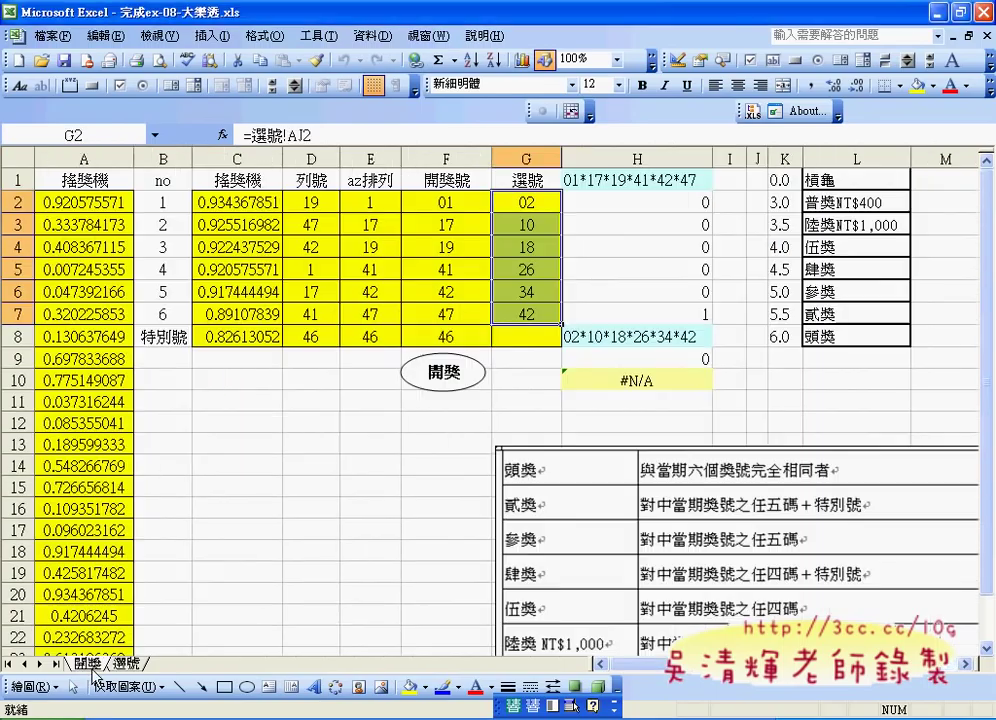
drag(537, 211, 524, 312)
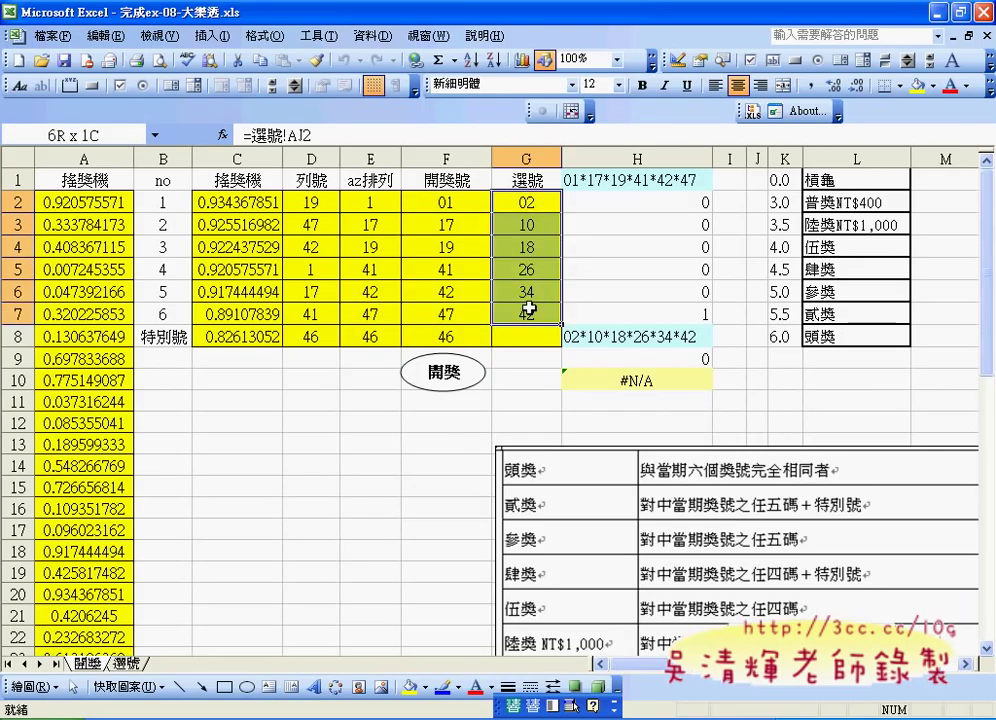
click(443, 378)
click(443, 378)
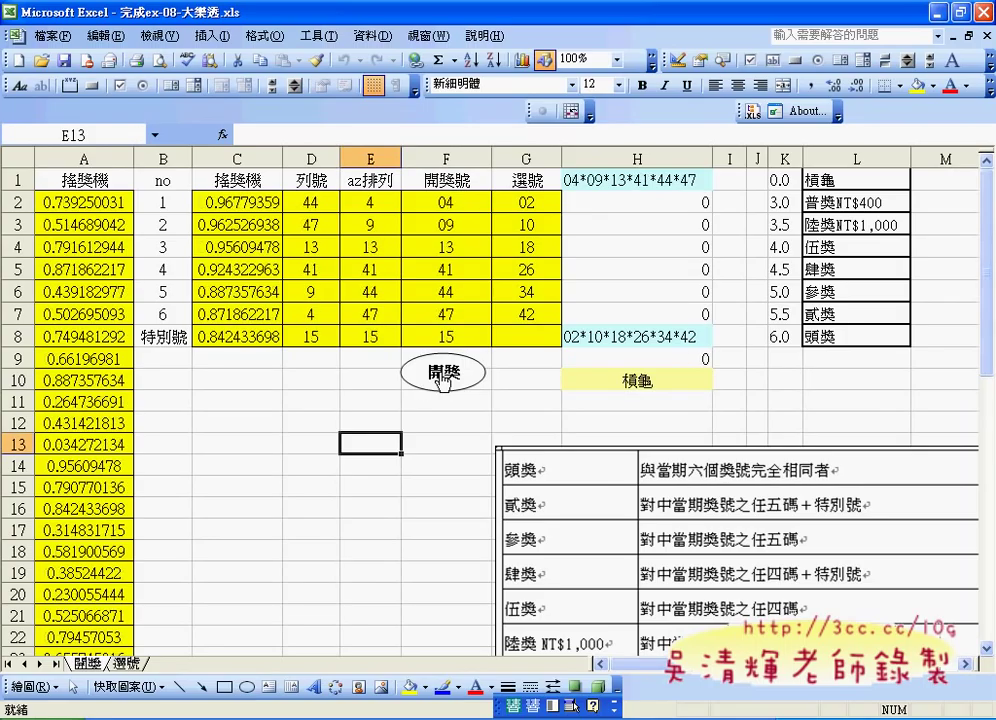
click(443, 378)
click(443, 378)
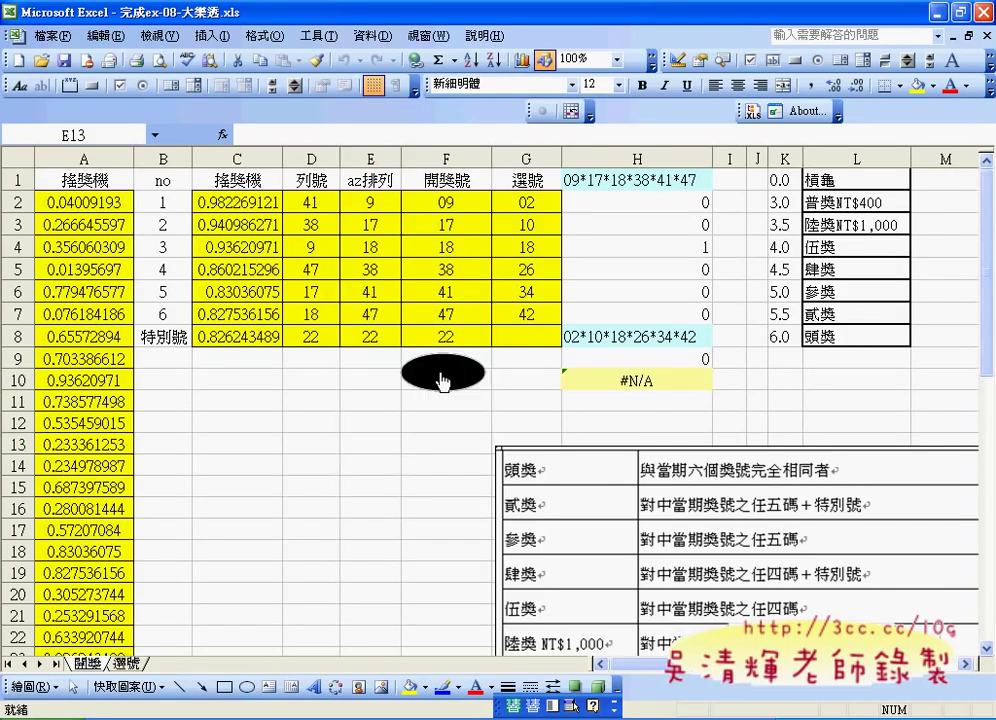
click(443, 378)
Change H10's VLOOKUP range_lookup from FALSE to 1 so it returns 槓龜, then switch windows.
click(636, 380)
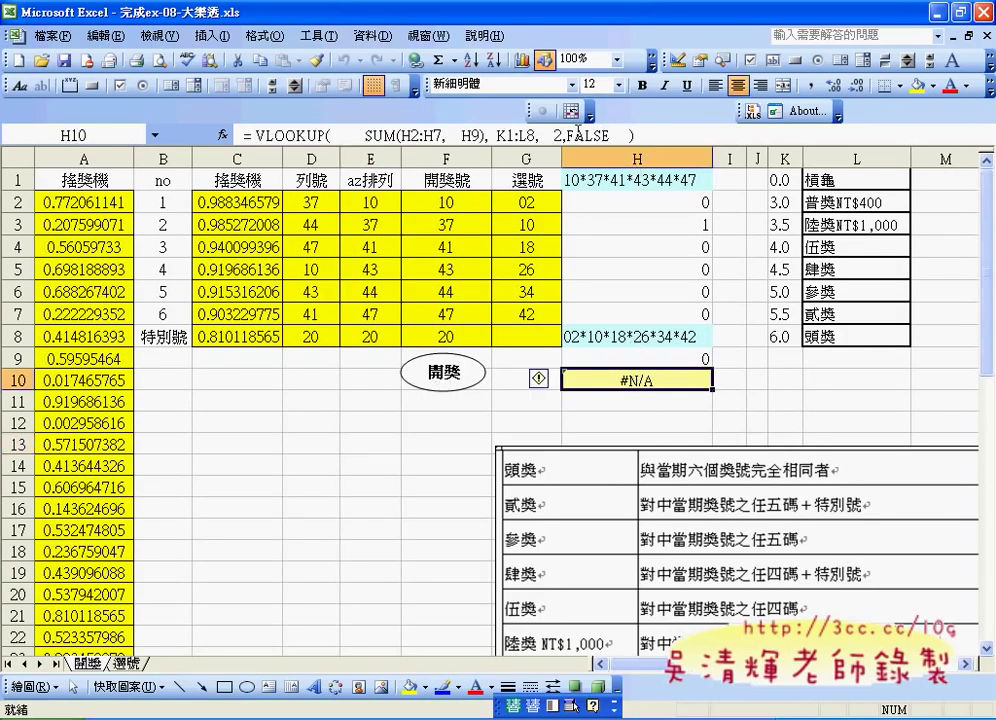
double_click(585, 134)
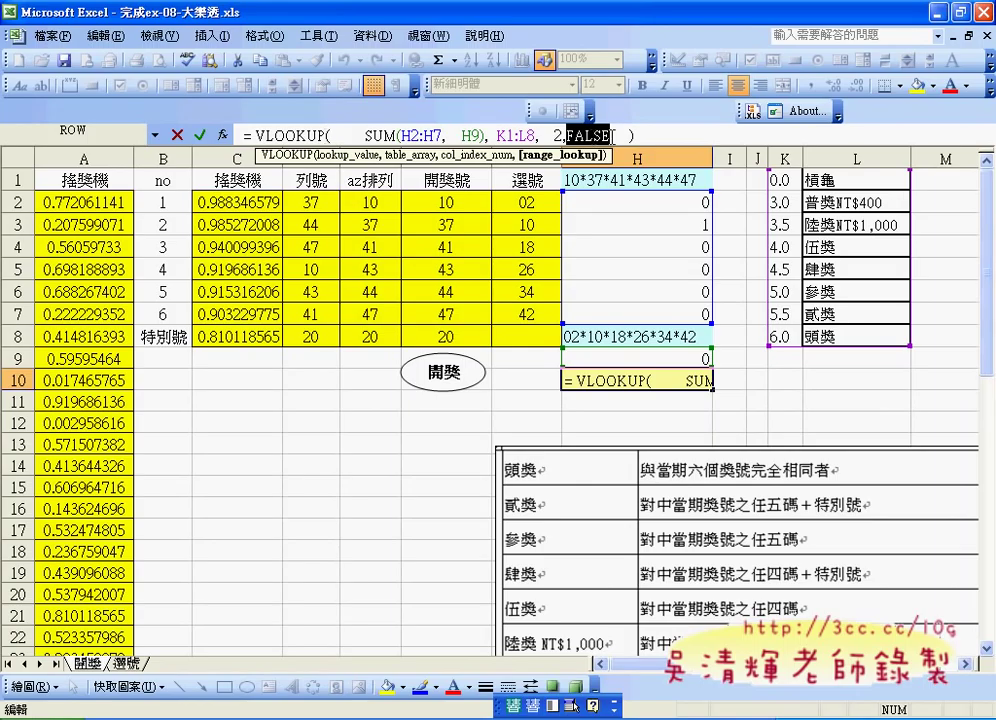
text(0)
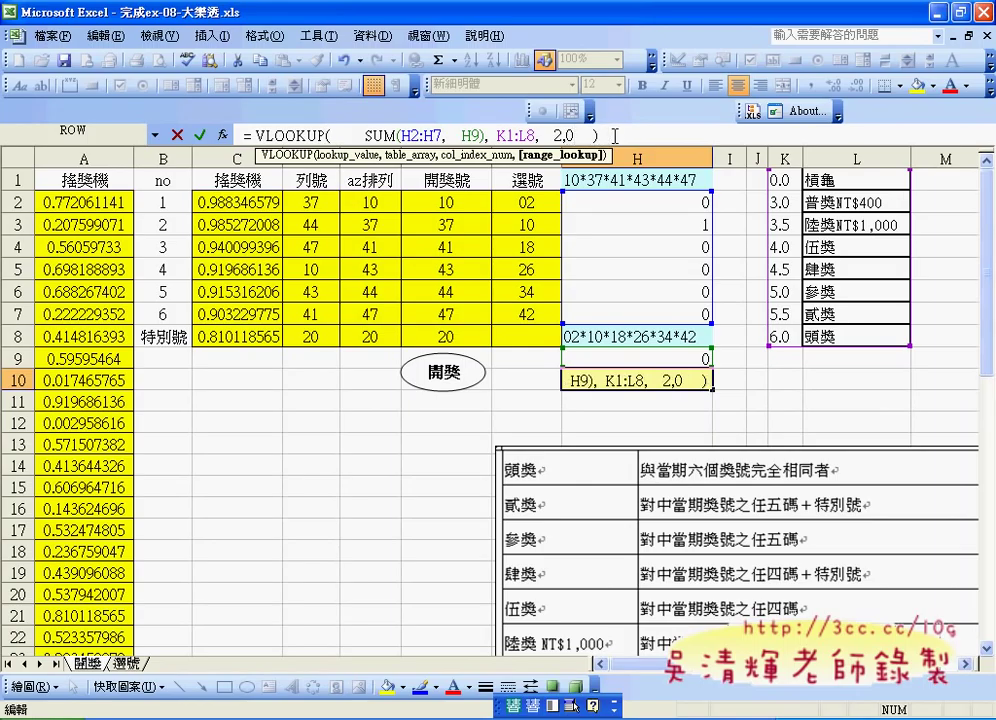
key(BackSpace)
text(1)
click(199, 134)
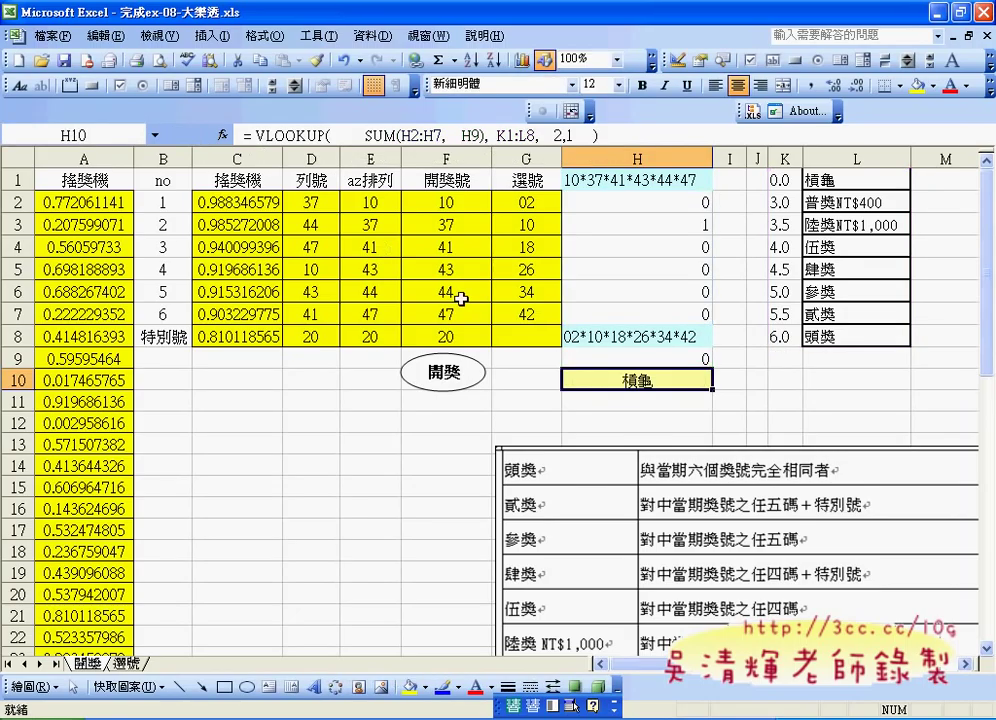
click(568, 134)
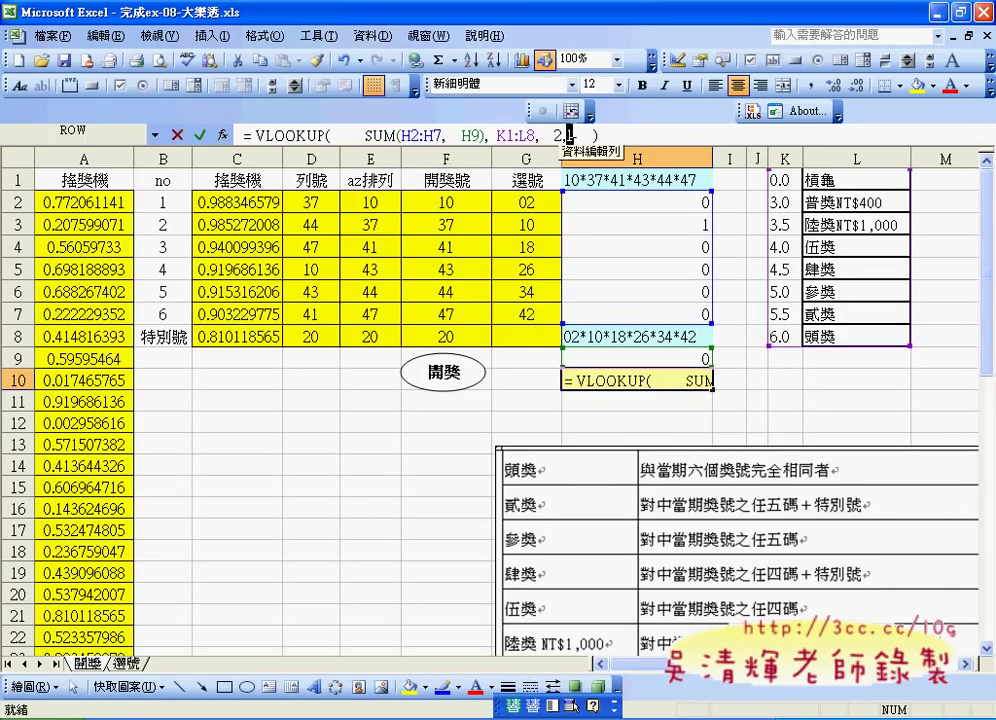
double_click(569, 134)
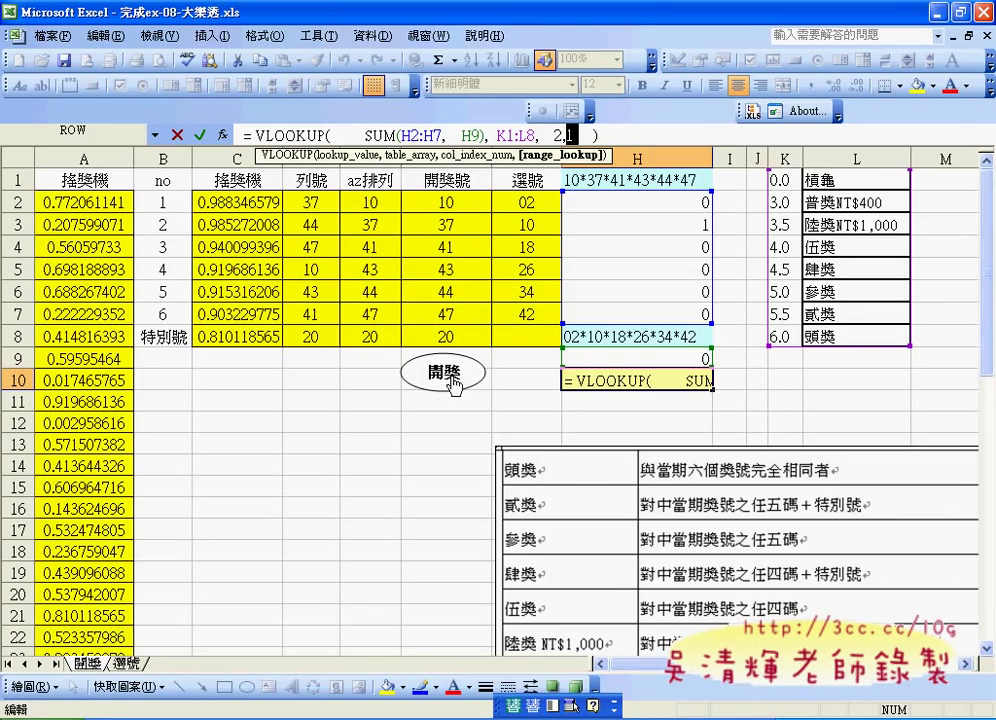
click(201, 134)
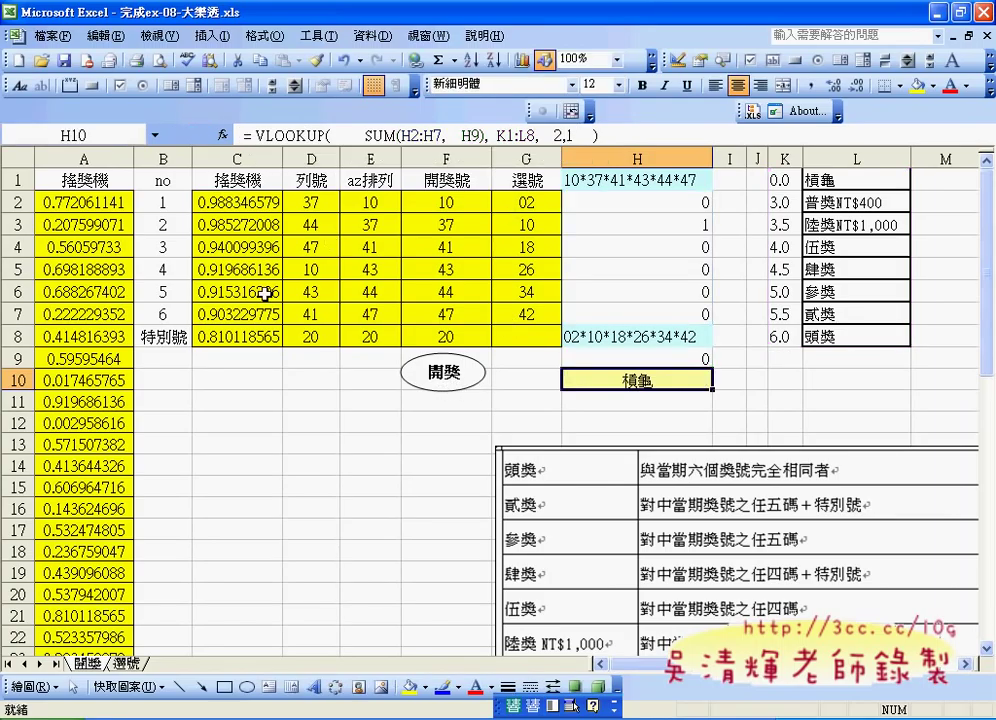
key(alt+Tab)
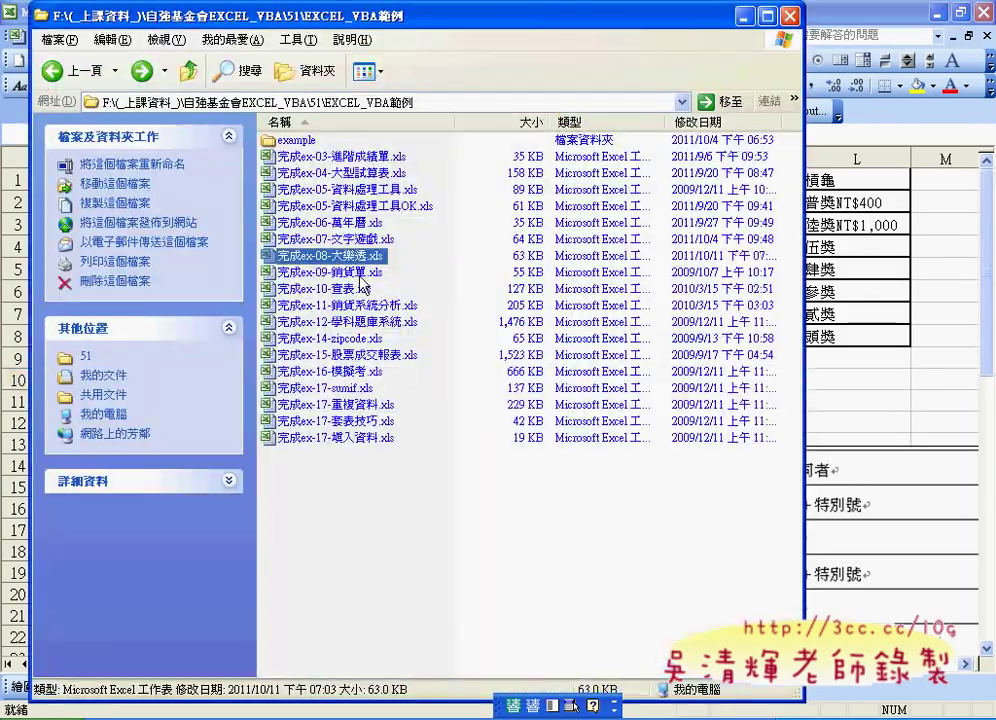
double_click(360, 258)
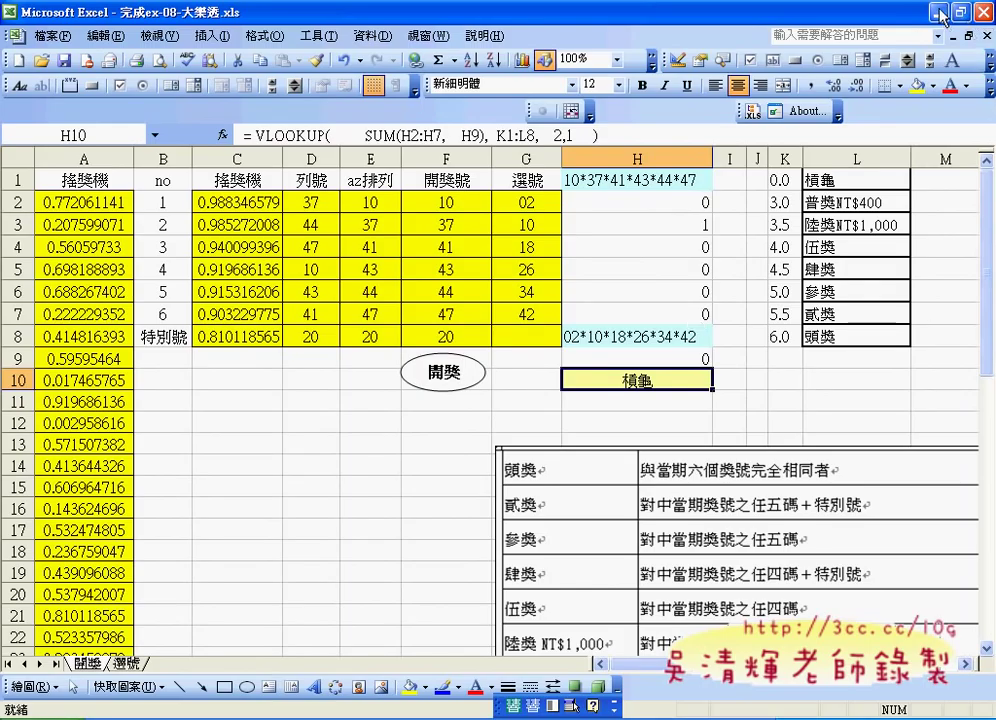
With Excel minimized, open the example folder and mark the exercise file ex-08-大樂透.xls.
click(940, 13)
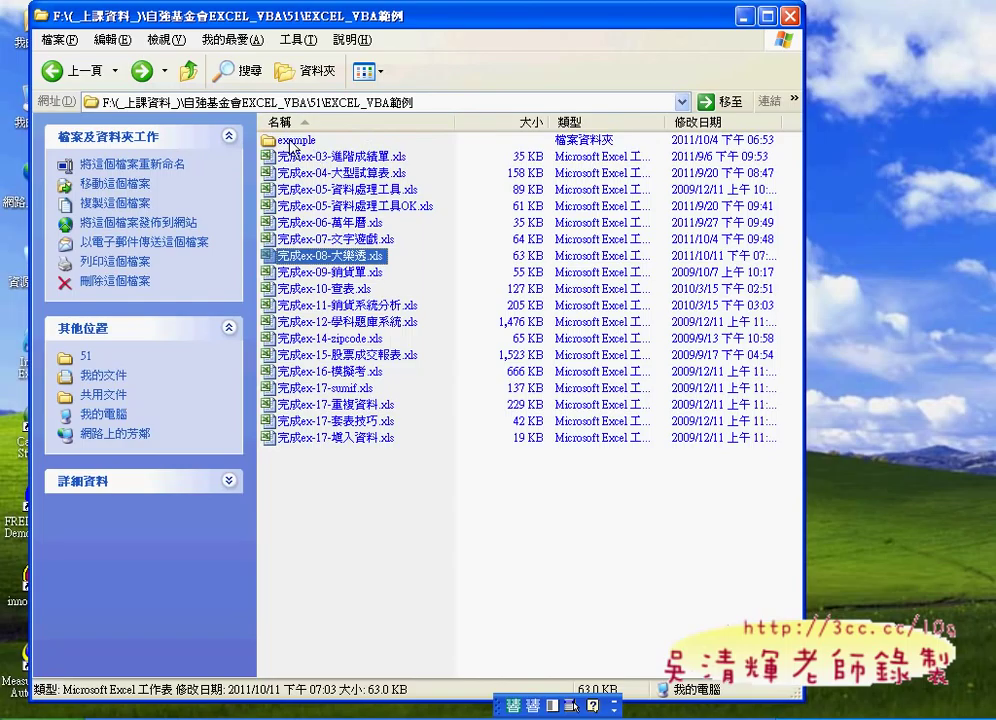
double_click(296, 140)
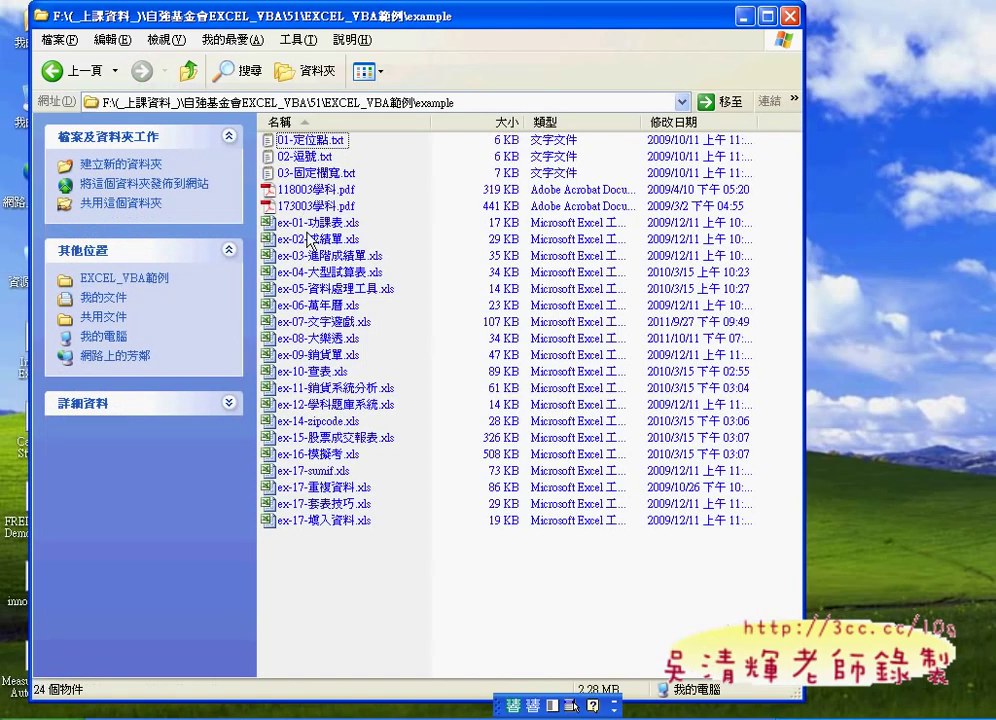
click(323, 341)
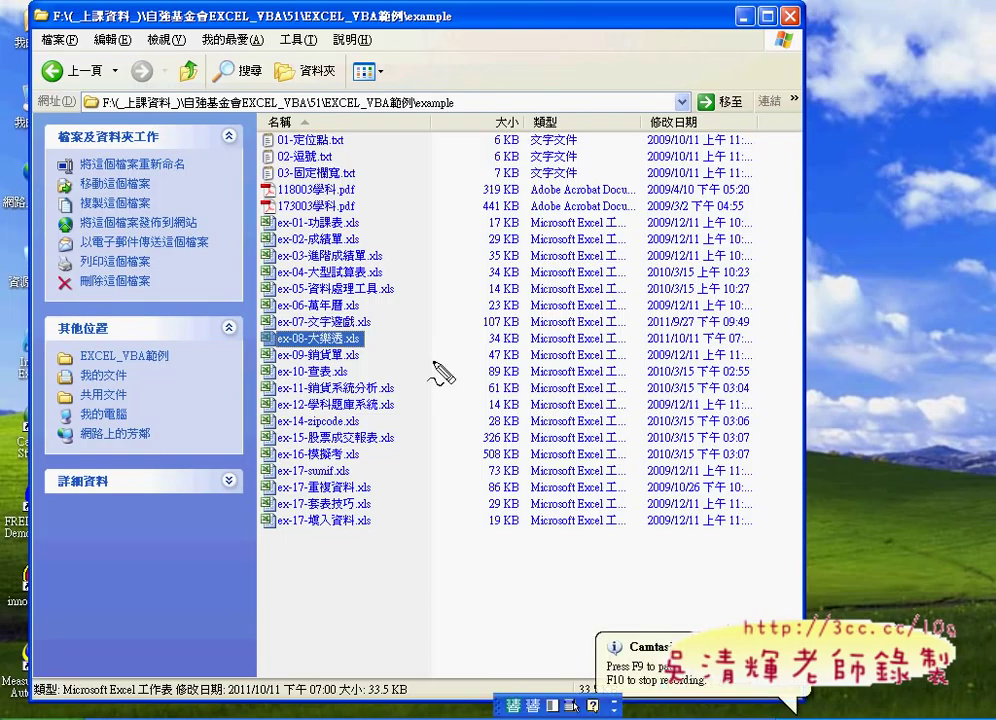
drag(372, 345, 305, 351)
drag(362, 324, 375, 348)
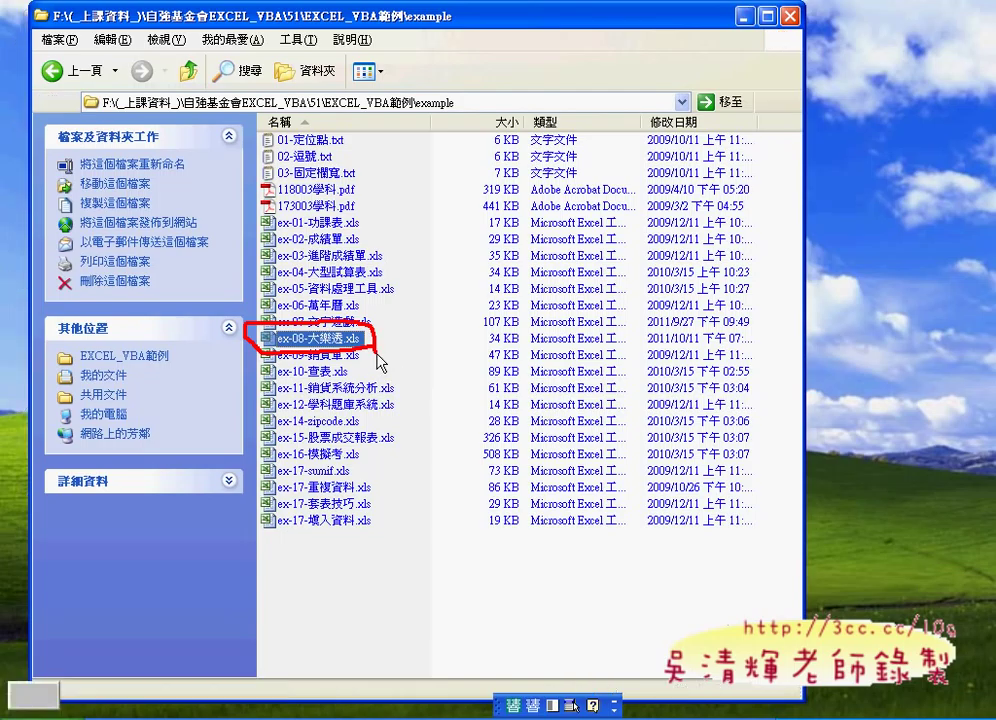
key(Escape)
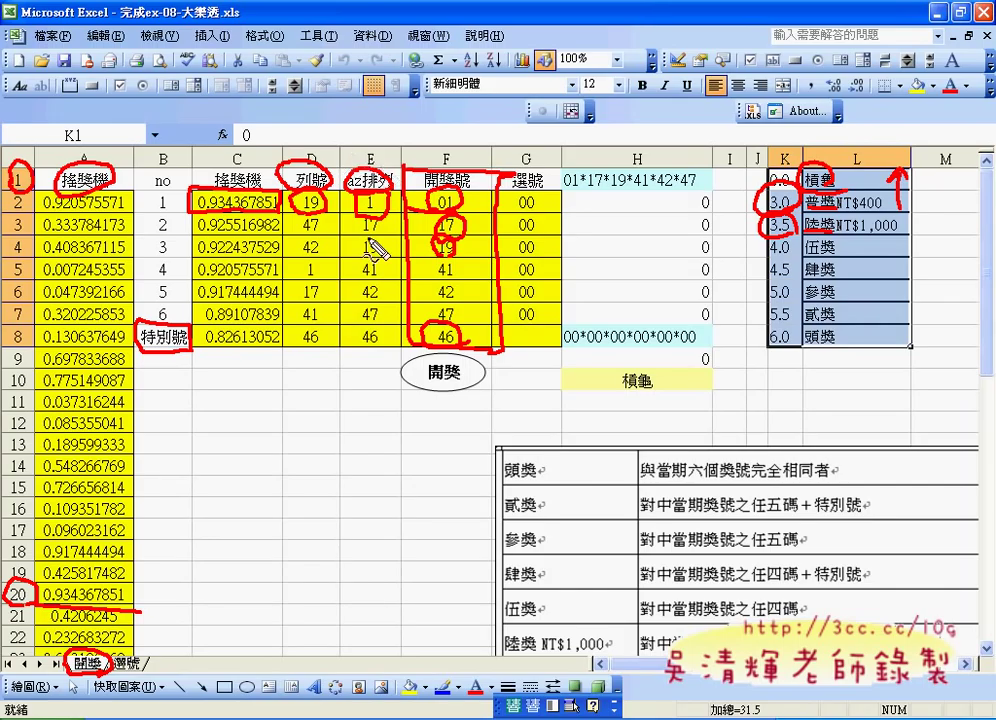
Tick numbers 02, 10, 18, 26, 34 and 42 on the 選號 sheet.
key(Escape)
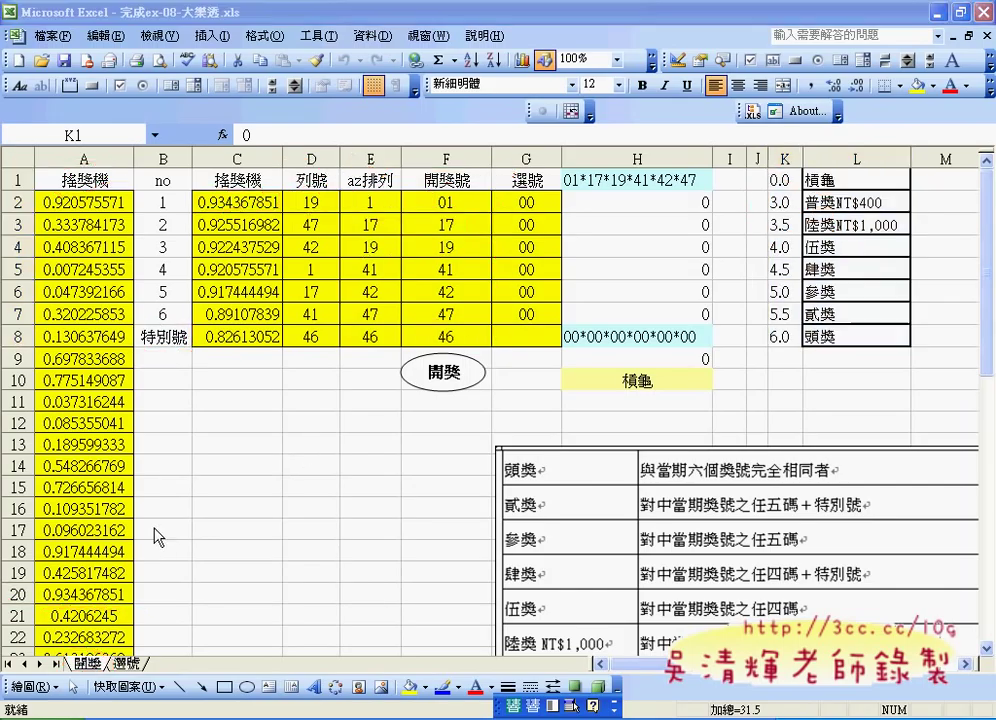
click(128, 663)
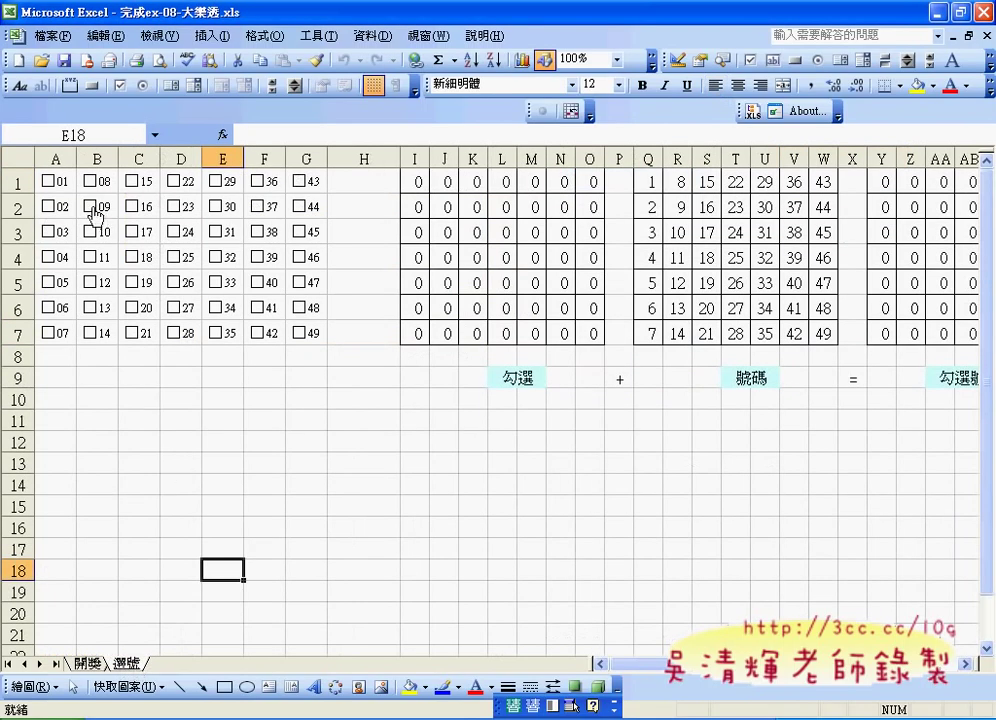
click(50, 208)
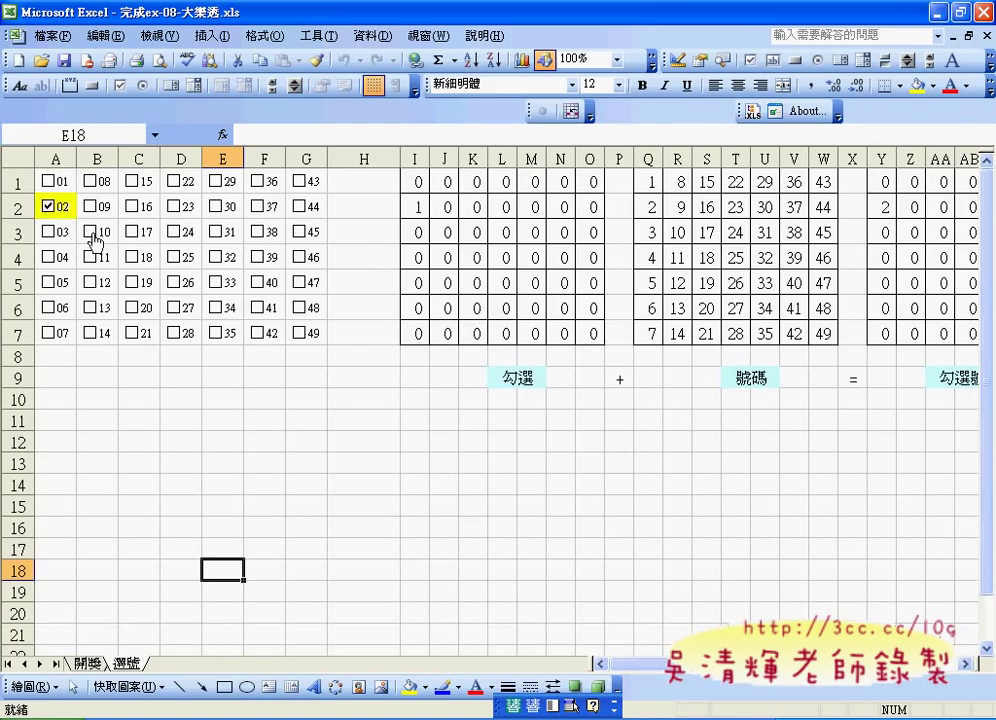
click(92, 236)
click(132, 258)
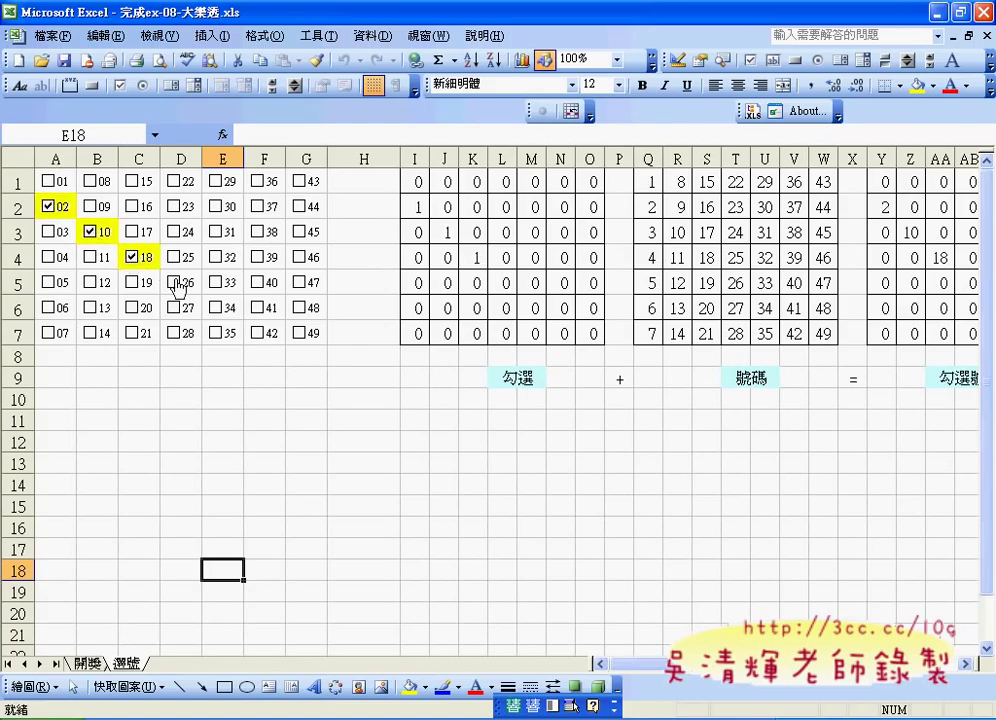
click(175, 283)
click(216, 307)
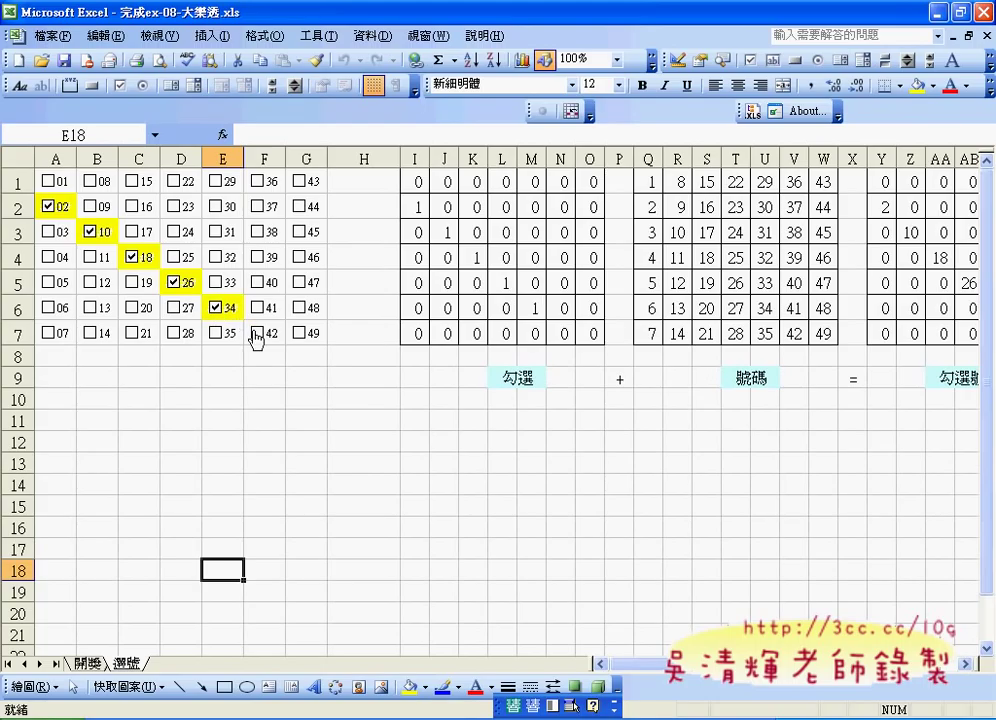
click(257, 333)
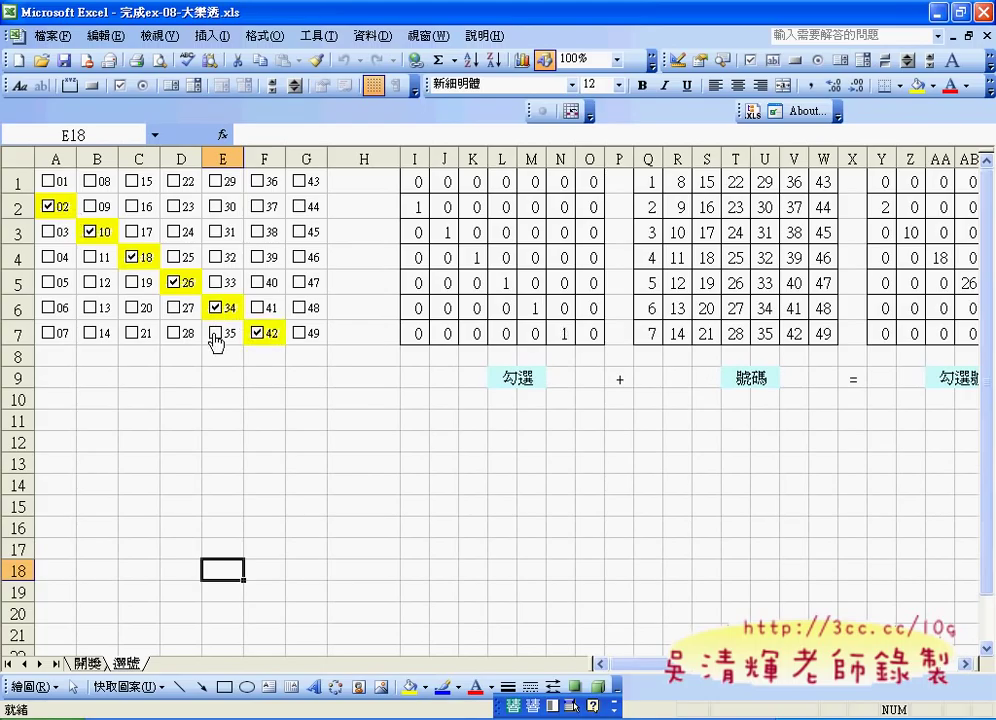
Point out the 抽選號碼 header, check the picks in 開獎 G2:G7, then return to the checkbox grid.
drag(678, 672, 763, 688)
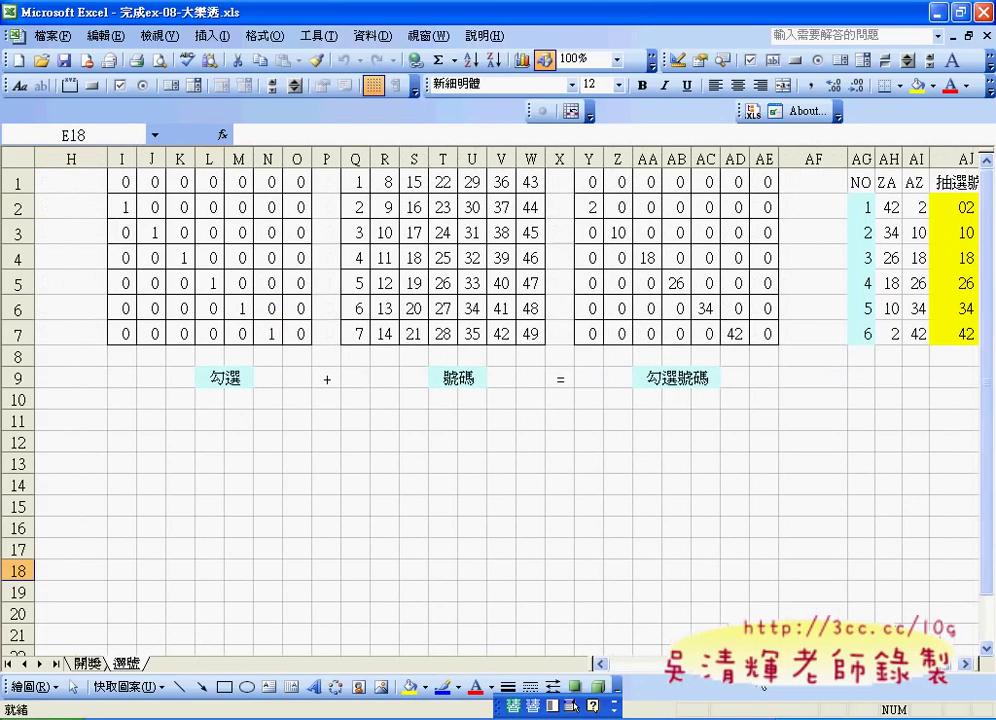
click(965, 663)
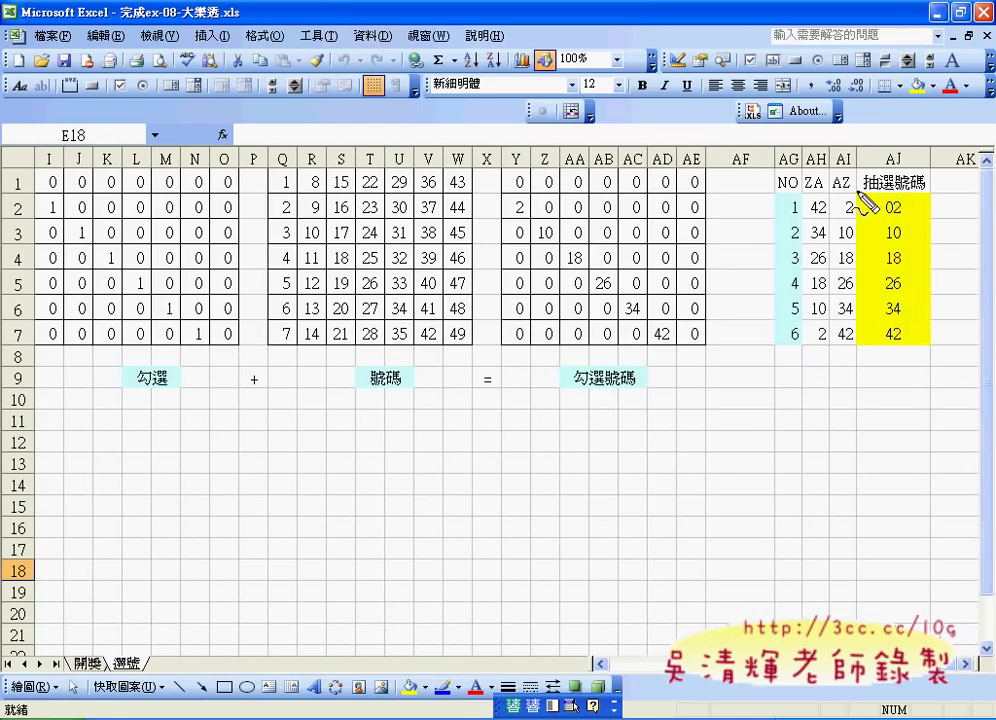
mouse_move(857, 191)
mouse_down()
mouse_move(925, 192)
mouse_move(863, 289)
mouse_move(866, 197)
mouse_up()
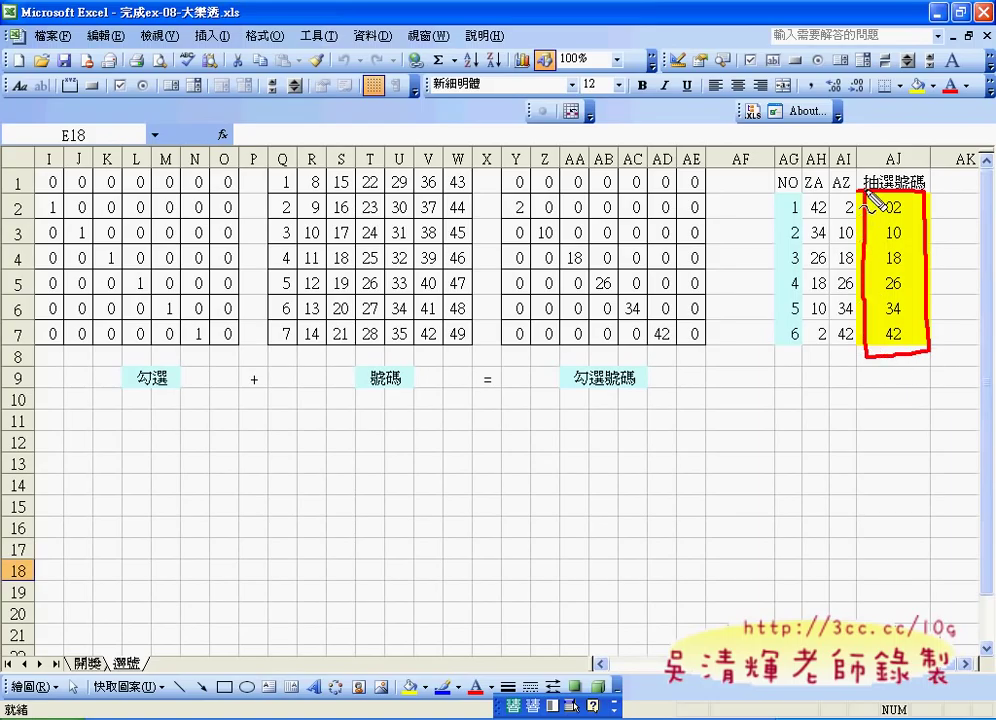
right_click(870, 198)
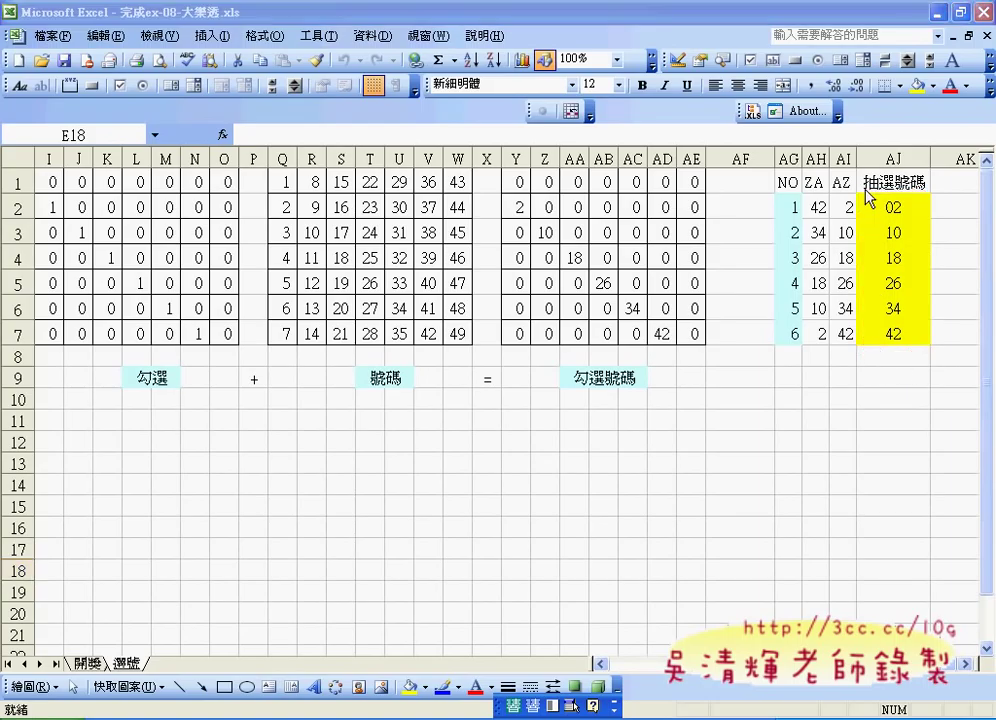
click(90, 665)
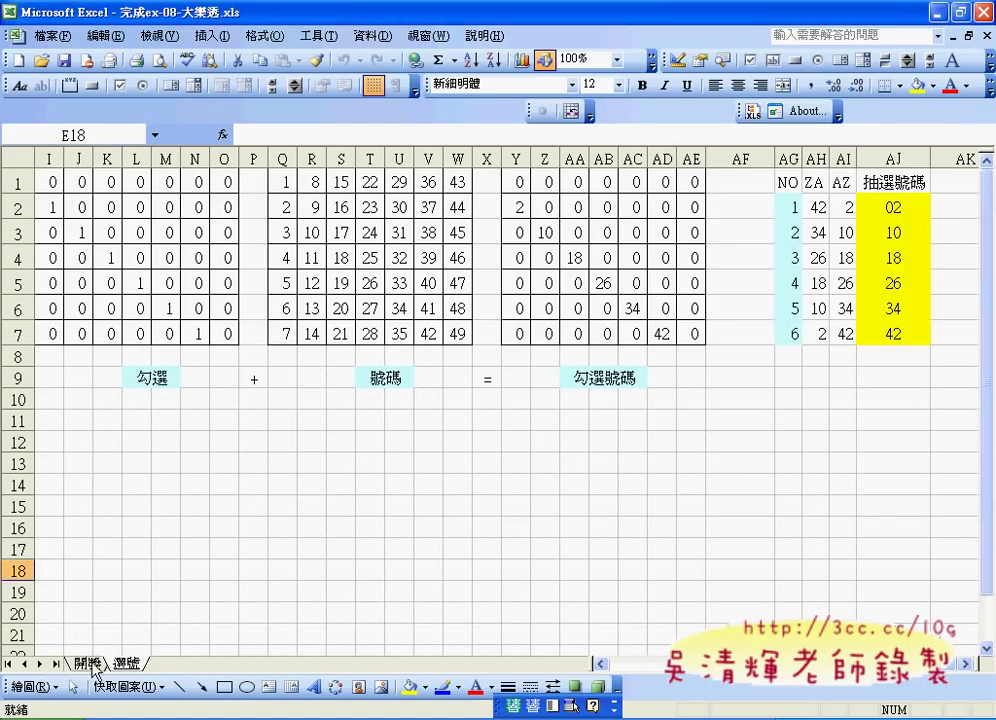
click(90, 665)
drag(524, 205, 531, 311)
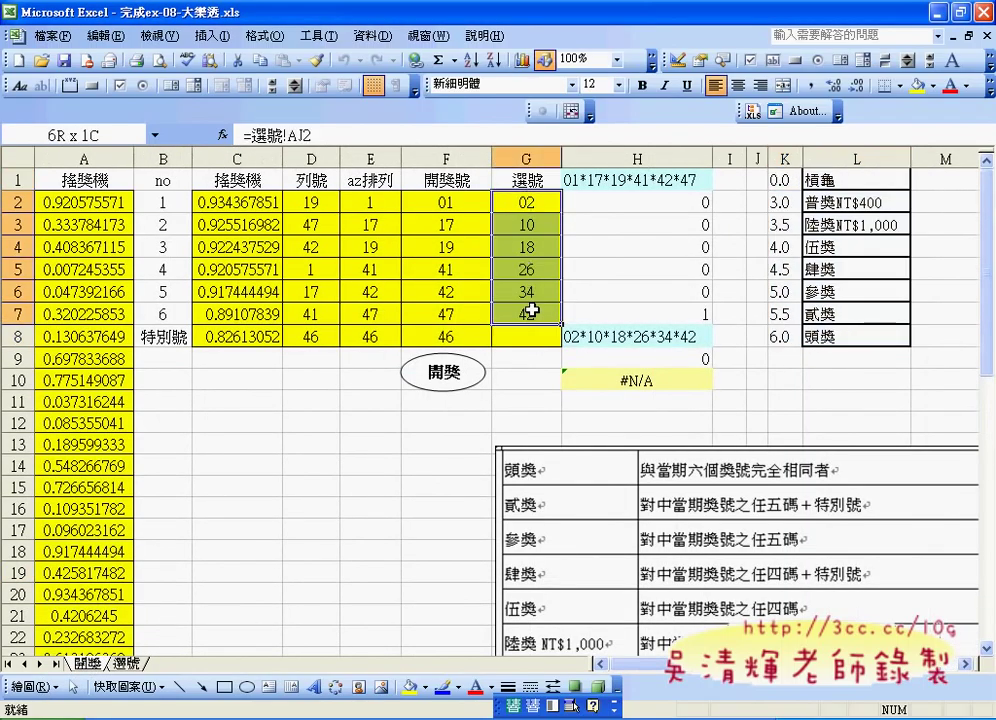
click(130, 664)
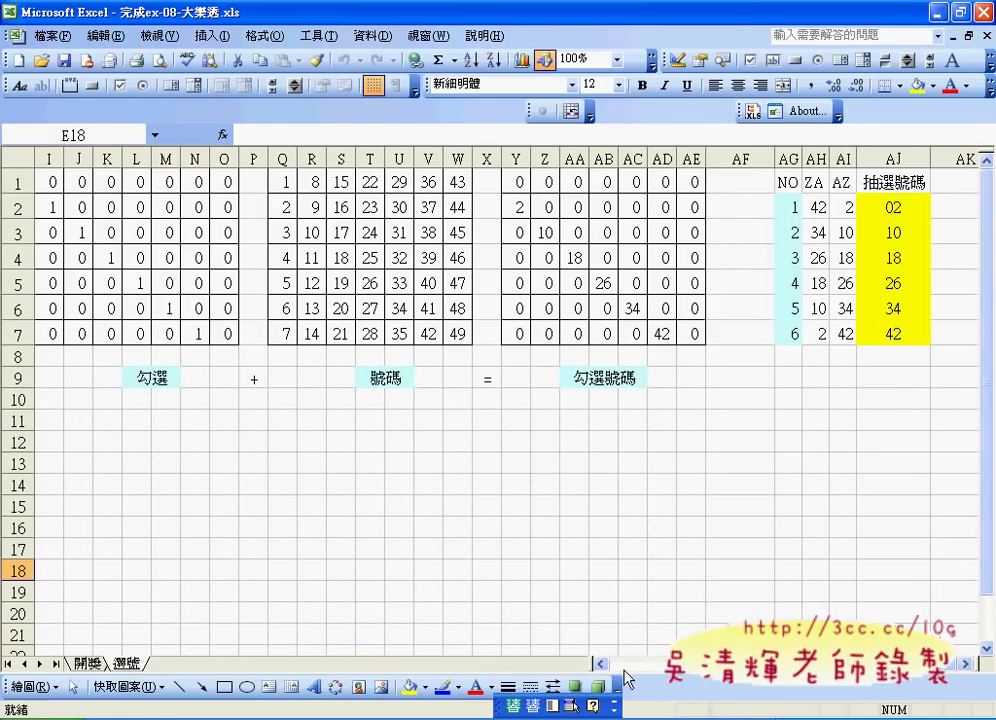
key(ctrl+BackSpace)
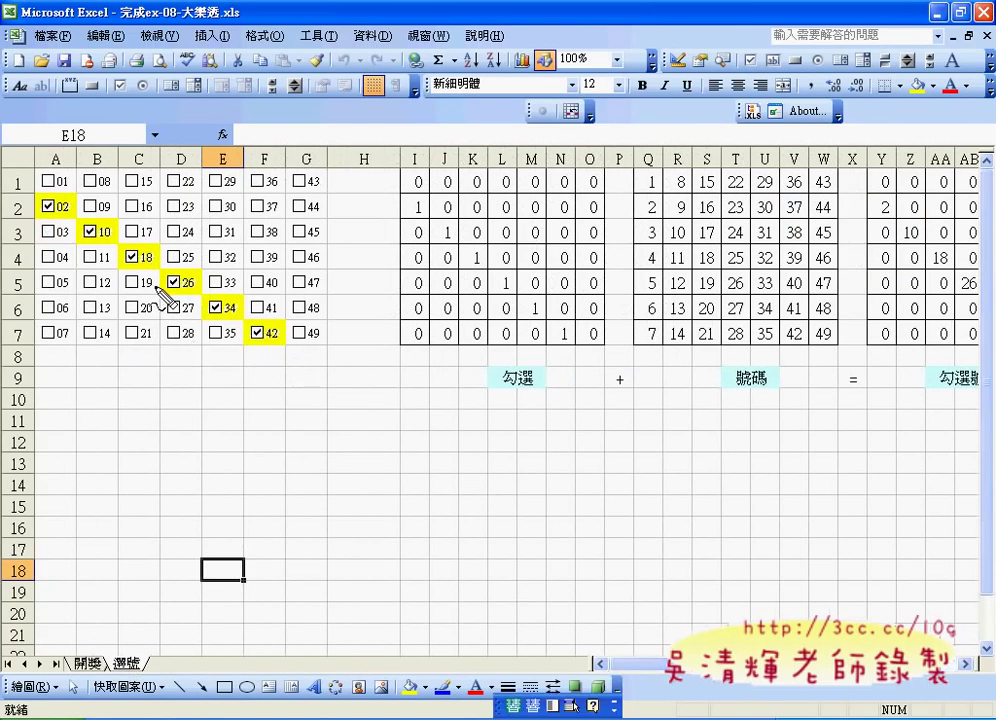
Mark the 01 checkbox, the ticked boxes, I2's flag and the 1–49 number grid, then scroll right.
drag(62, 190, 74, 198)
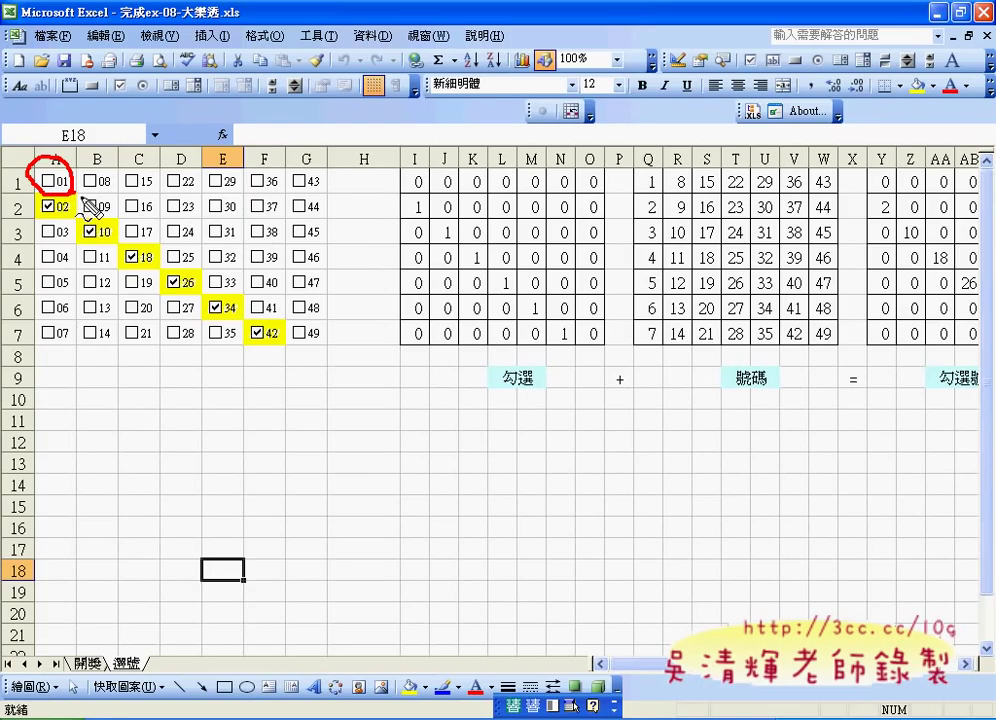
mouse_move(330, 344)
mouse_down()
mouse_move(245, 349)
mouse_move(196, 150)
mouse_move(292, 356)
mouse_up()
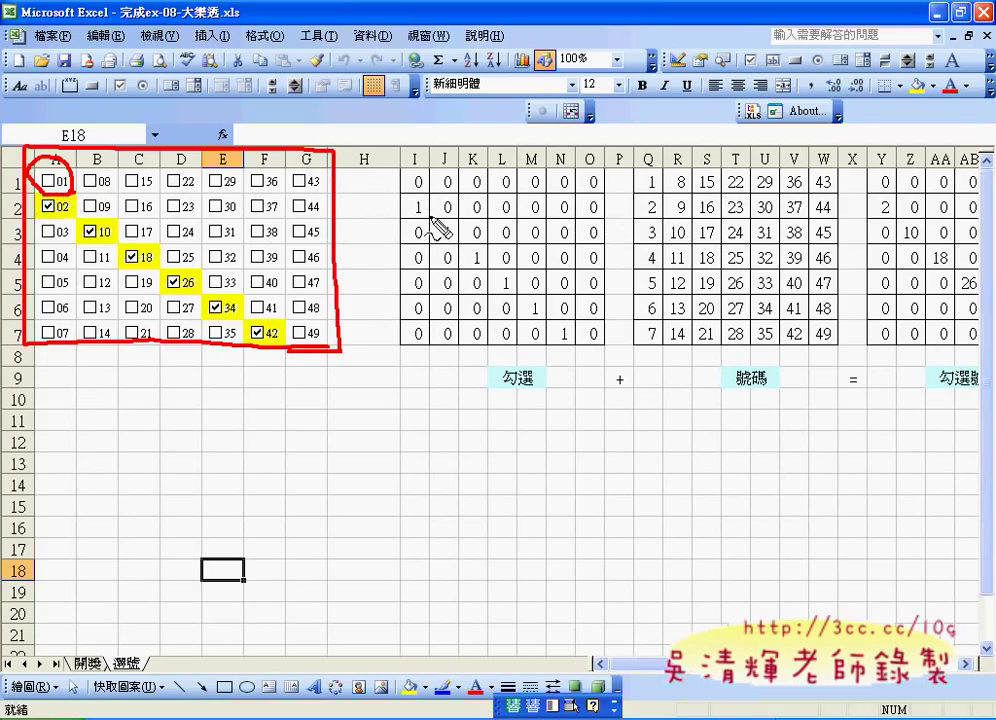
drag(400, 217, 460, 218)
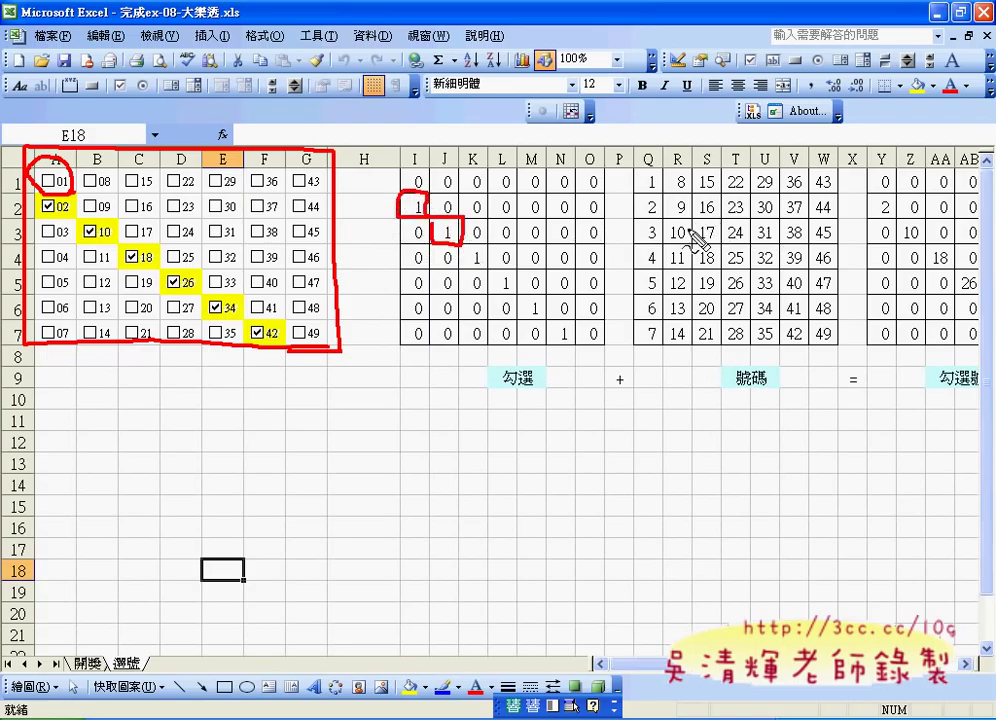
mouse_move(632, 168)
mouse_down()
mouse_move(838, 250)
mouse_move(637, 172)
mouse_up()
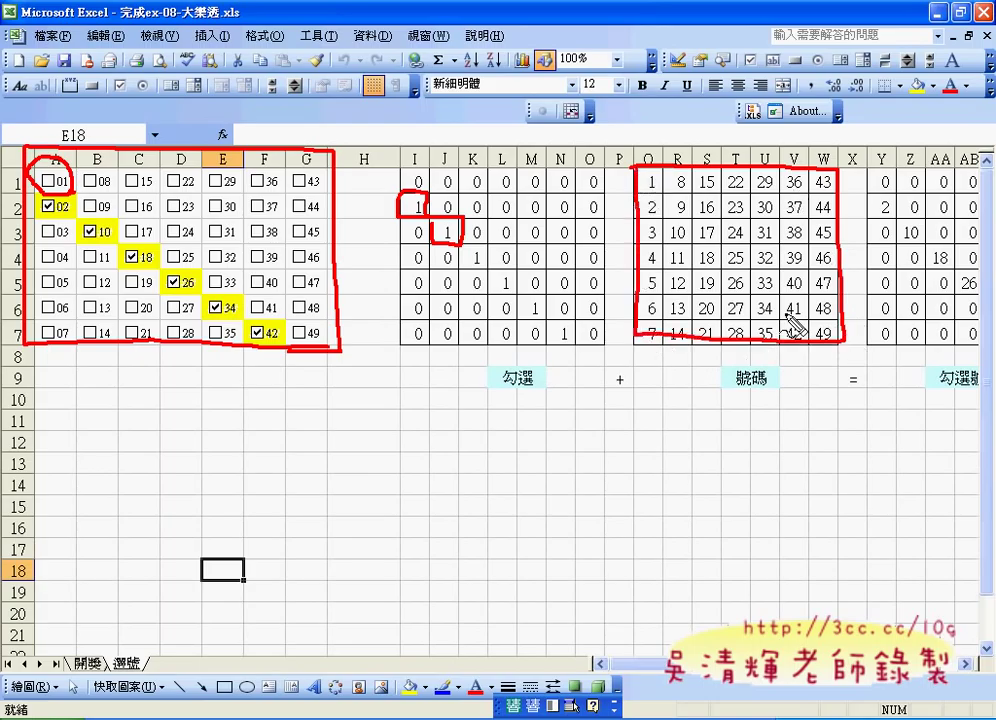
key(Escape)
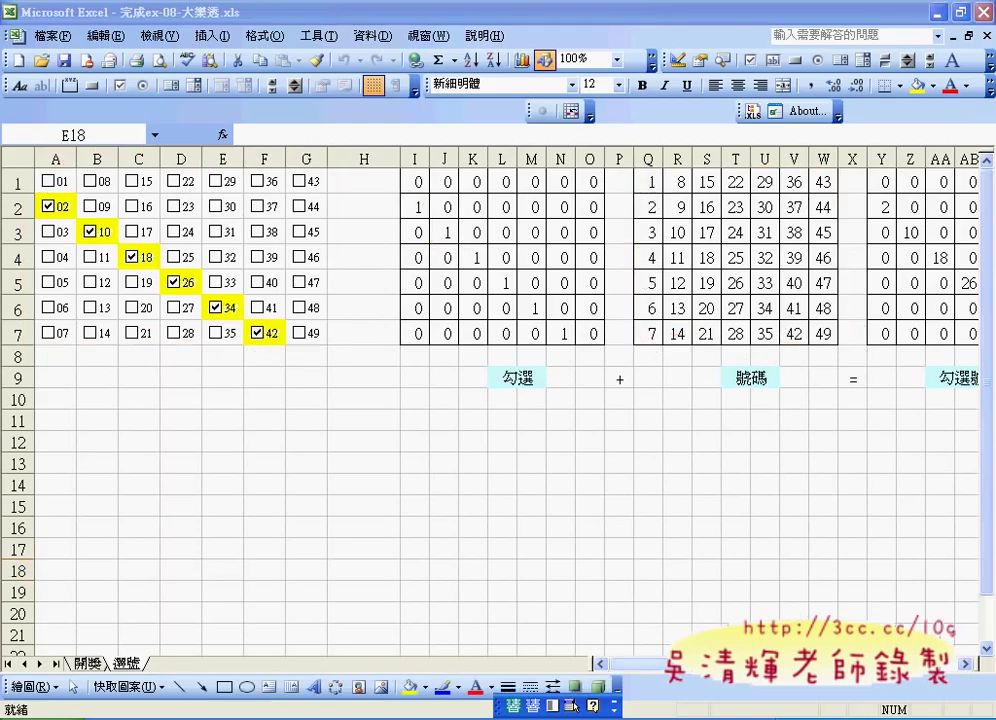
scroll(500, 400, right, 8)
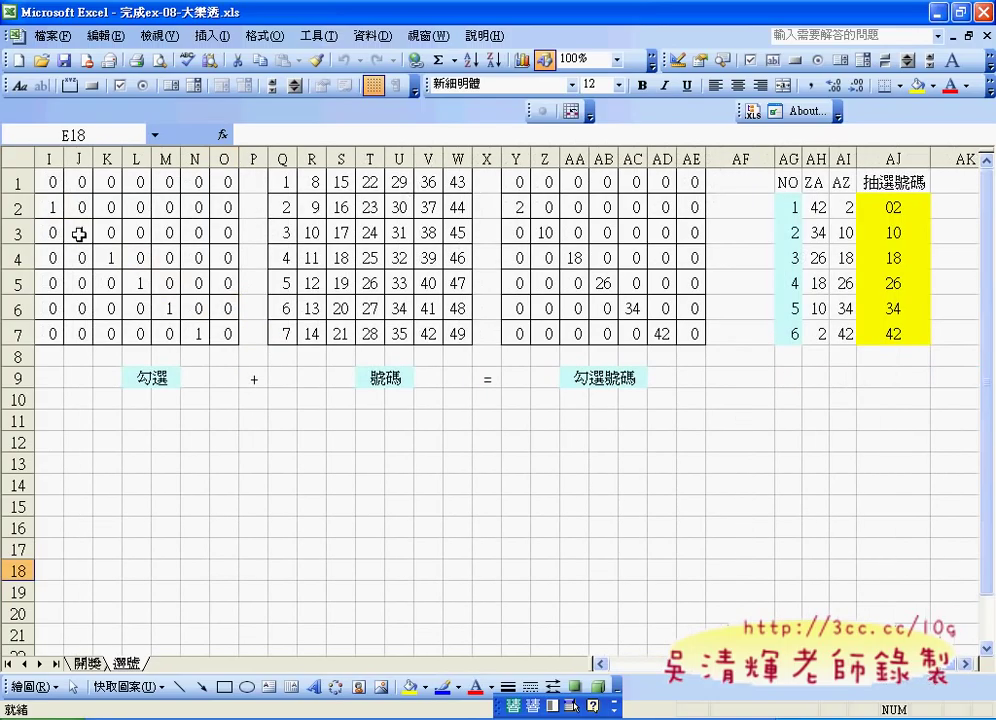
click(527, 210)
click(543, 231)
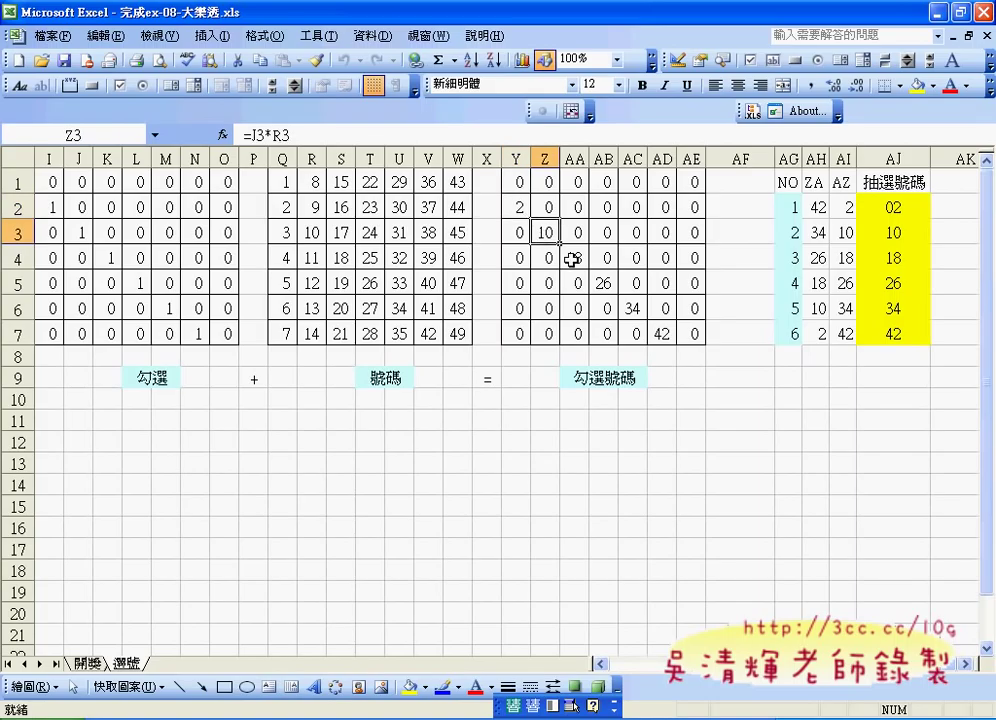
click(574, 257)
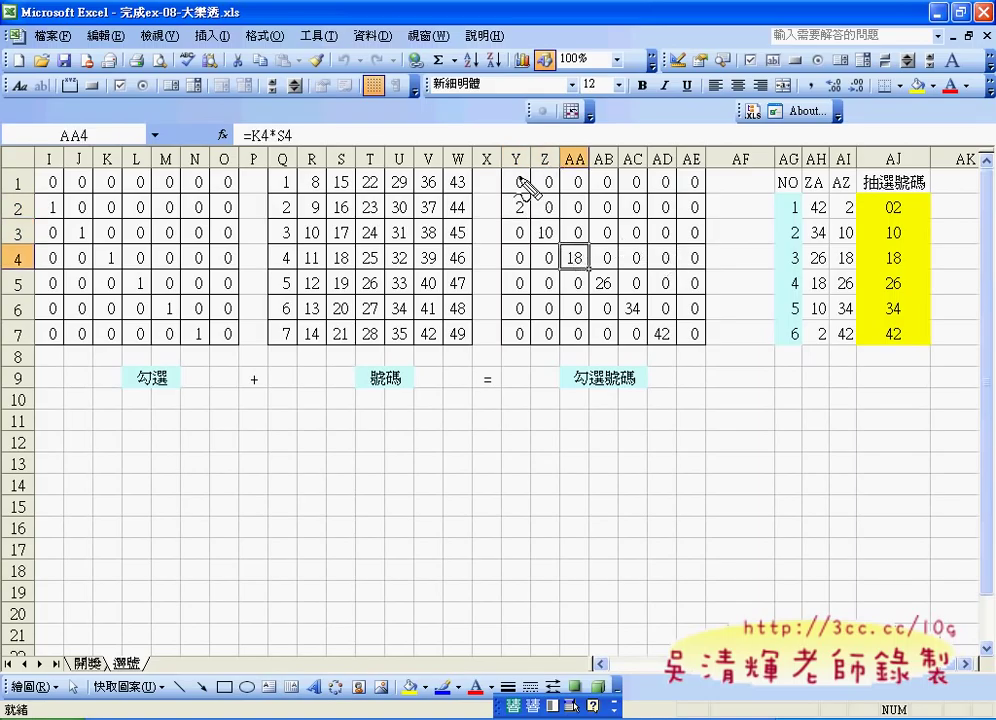
mouse_move(506, 165)
mouse_down()
mouse_move(708, 212)
mouse_move(501, 340)
mouse_move(505, 170)
mouse_up()
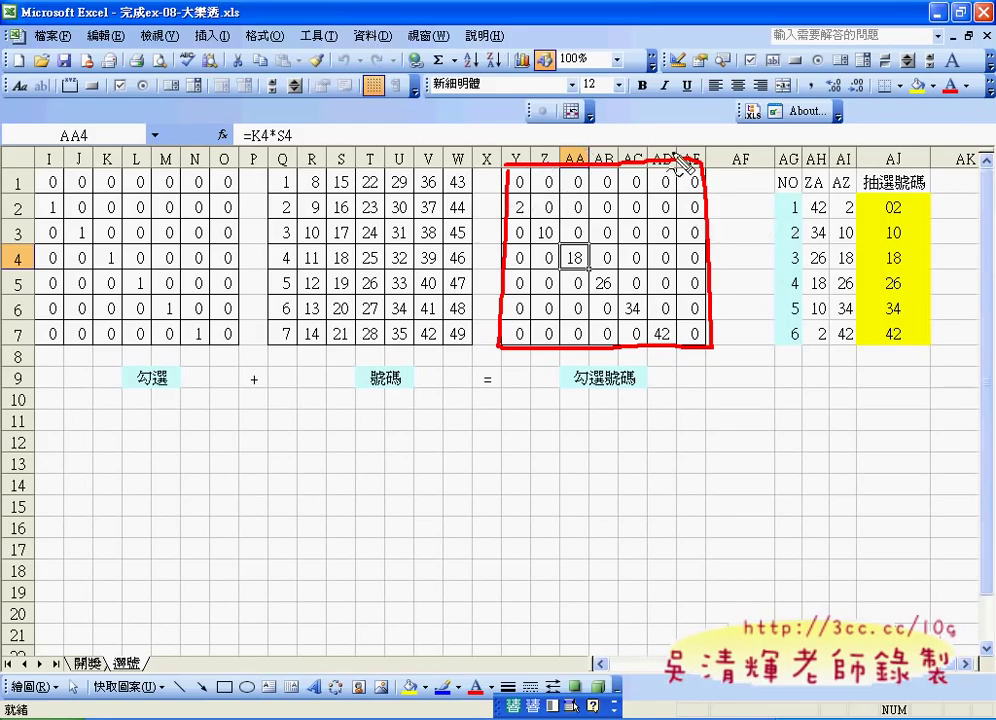
mouse_move(810, 198)
mouse_down()
mouse_move(818, 358)
mouse_move(810, 188)
mouse_up()
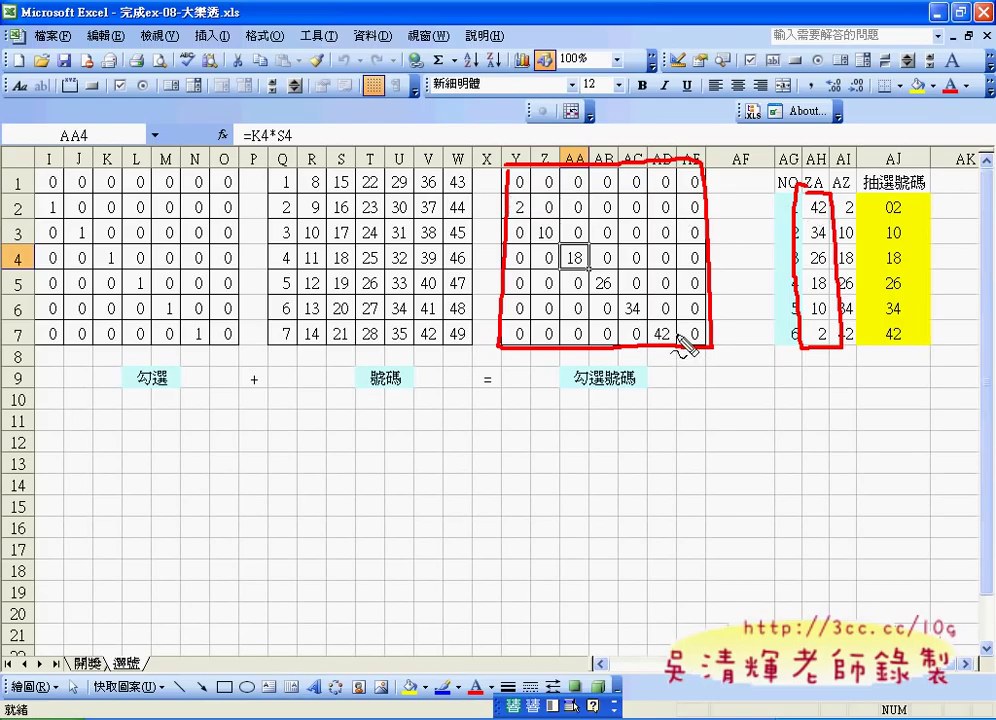
mouse_move(848, 190)
mouse_down()
mouse_move(862, 240)
mouse_move(833, 205)
mouse_move(858, 212)
mouse_move(872, 346)
mouse_move(912, 182)
mouse_up()
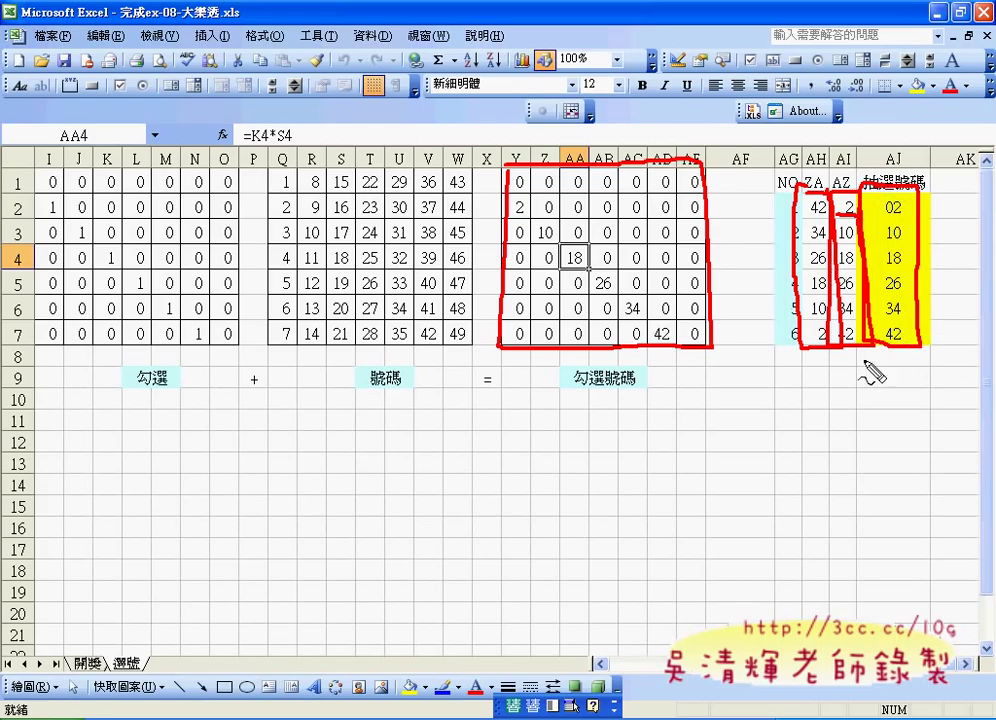
key(Escape)
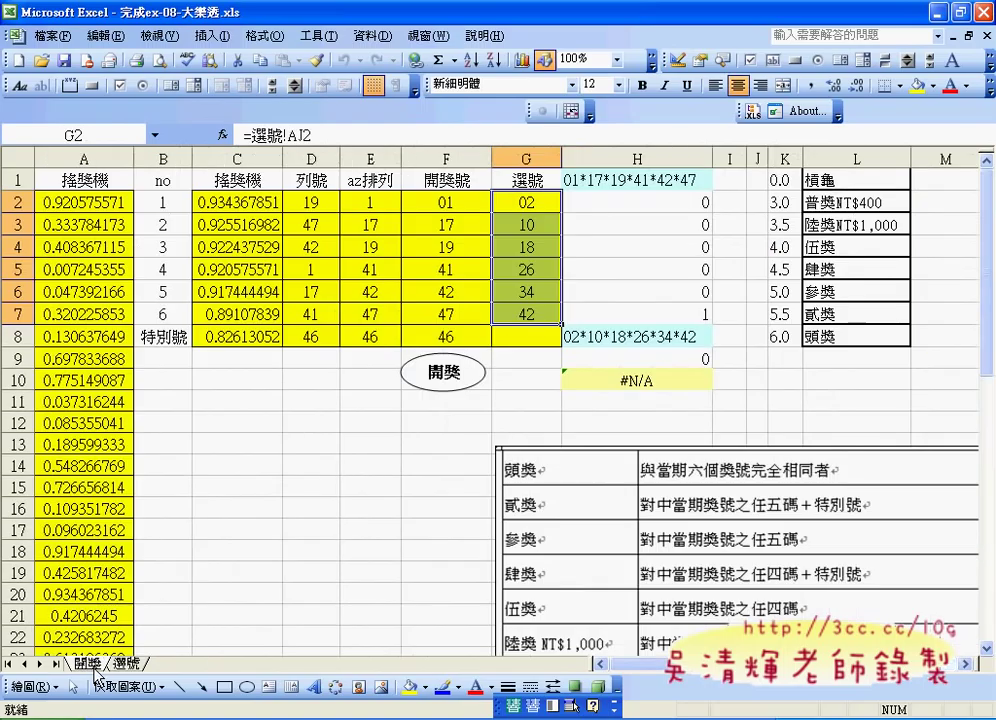
On 開獎, select picks G2:G7, draw new winning numbers four times, and inspect H10's formula.
click(95, 662)
drag(529, 202, 527, 313)
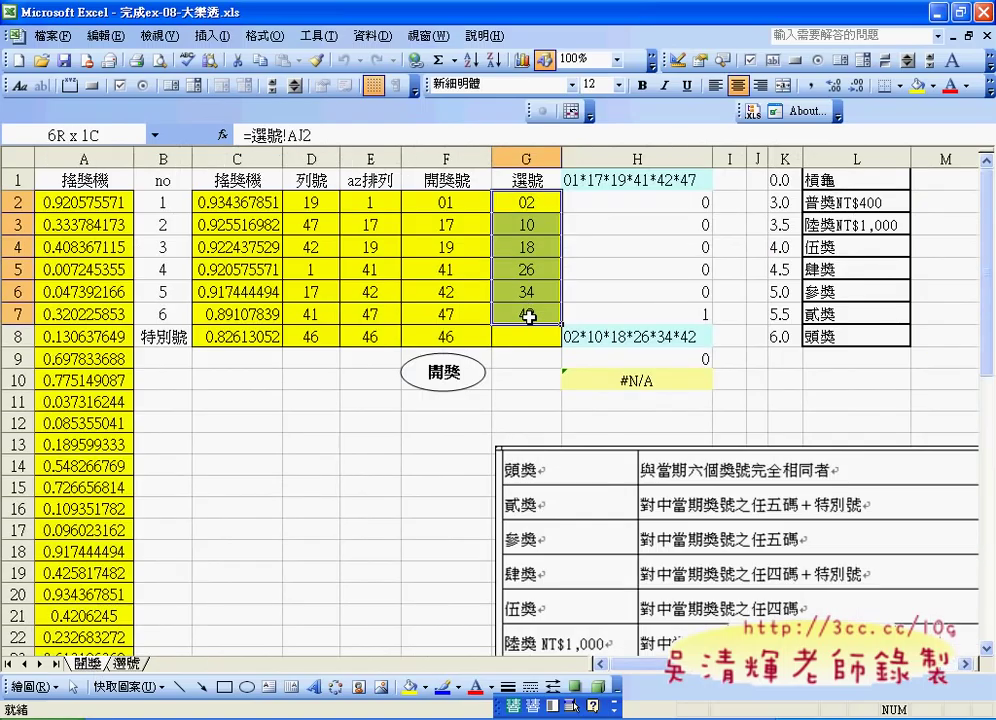
click(443, 376)
click(443, 376)
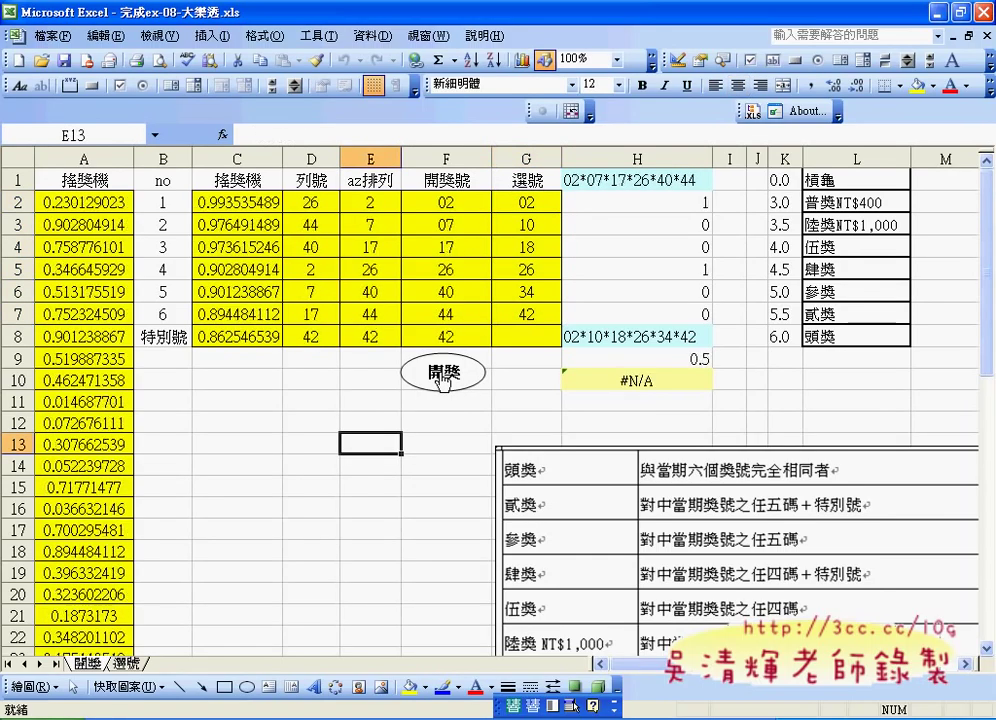
click(443, 376)
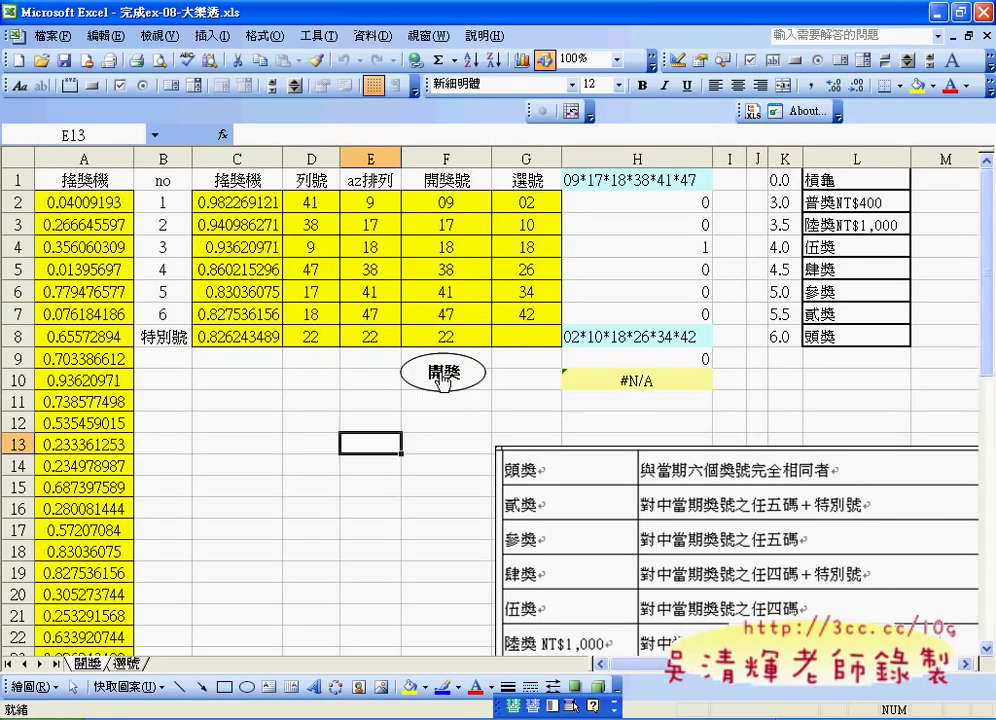
click(443, 376)
click(637, 379)
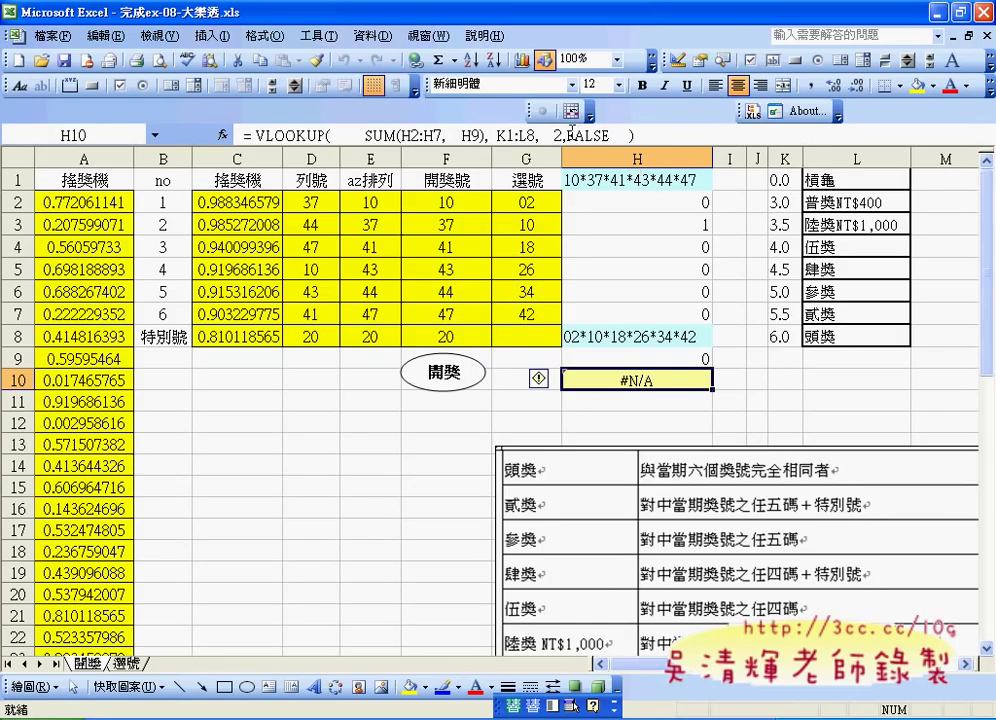
Edit H10 to =VLOOKUP(SUM(H2:H7,H9),K1:L8,2,1) so it returns 槓龜, then switch to Explorer.
drag(566, 133, 608, 134)
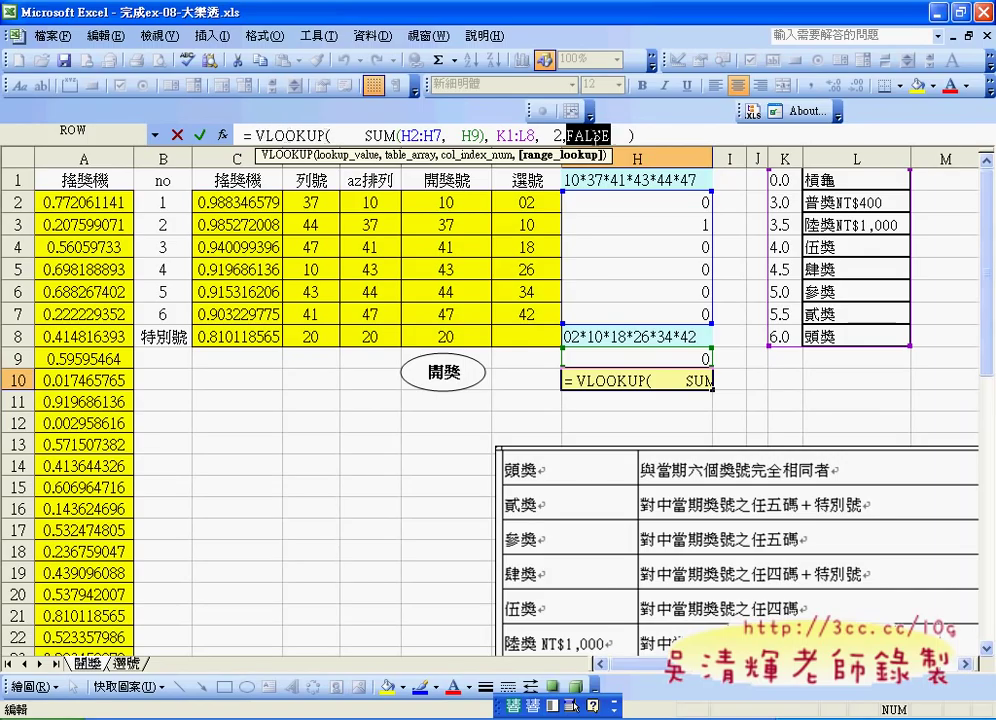
text(0)
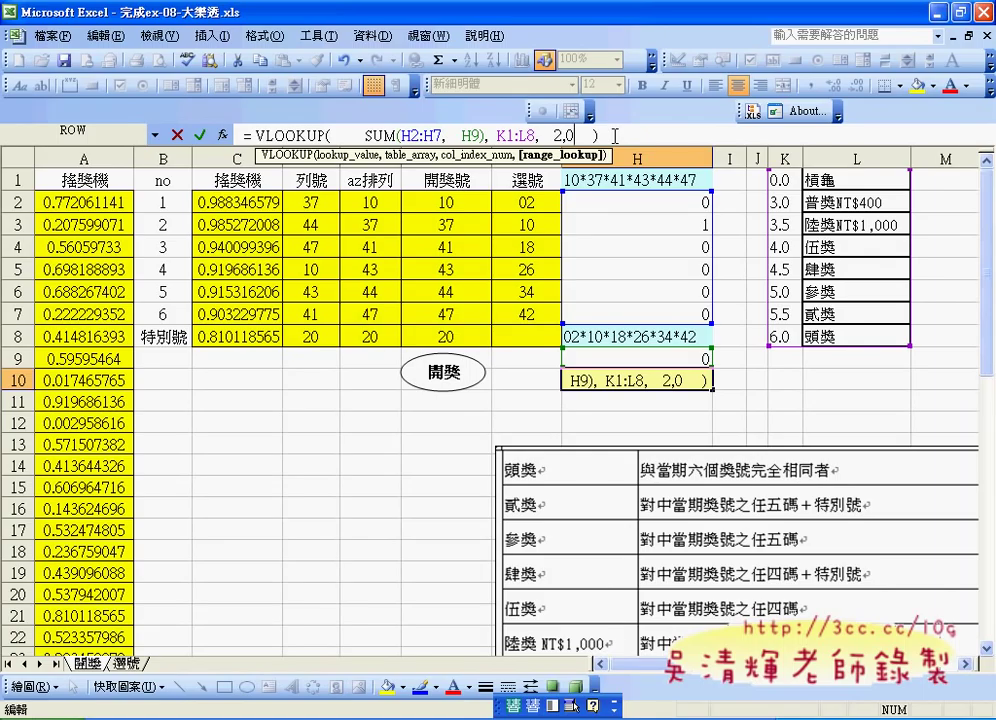
key(BackSpace)
text(1)
click(199, 134)
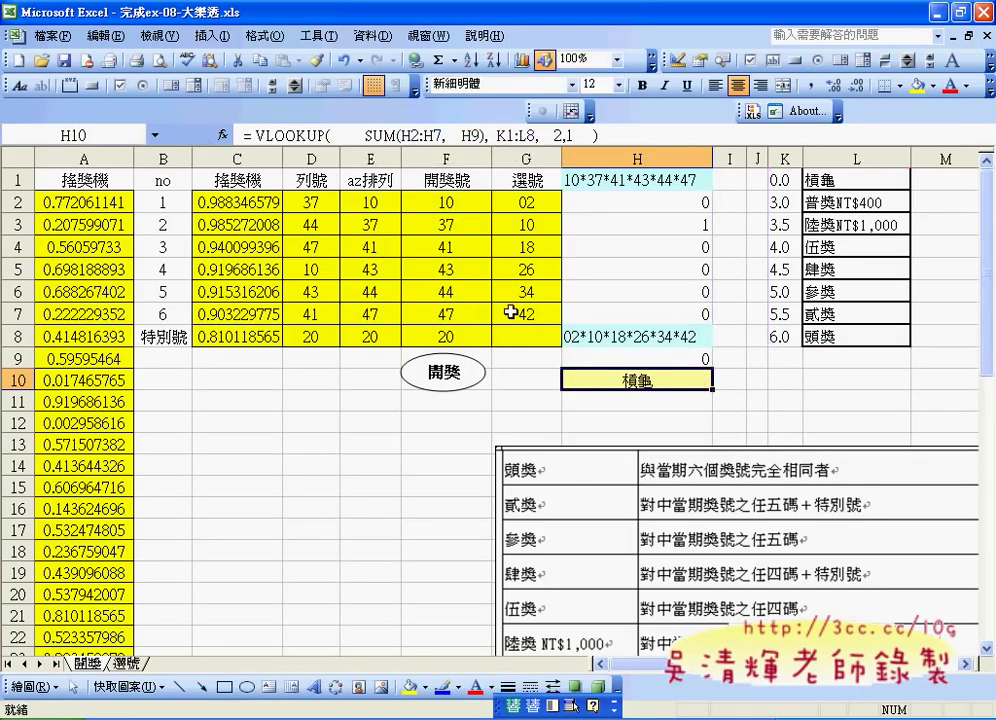
click(567, 134)
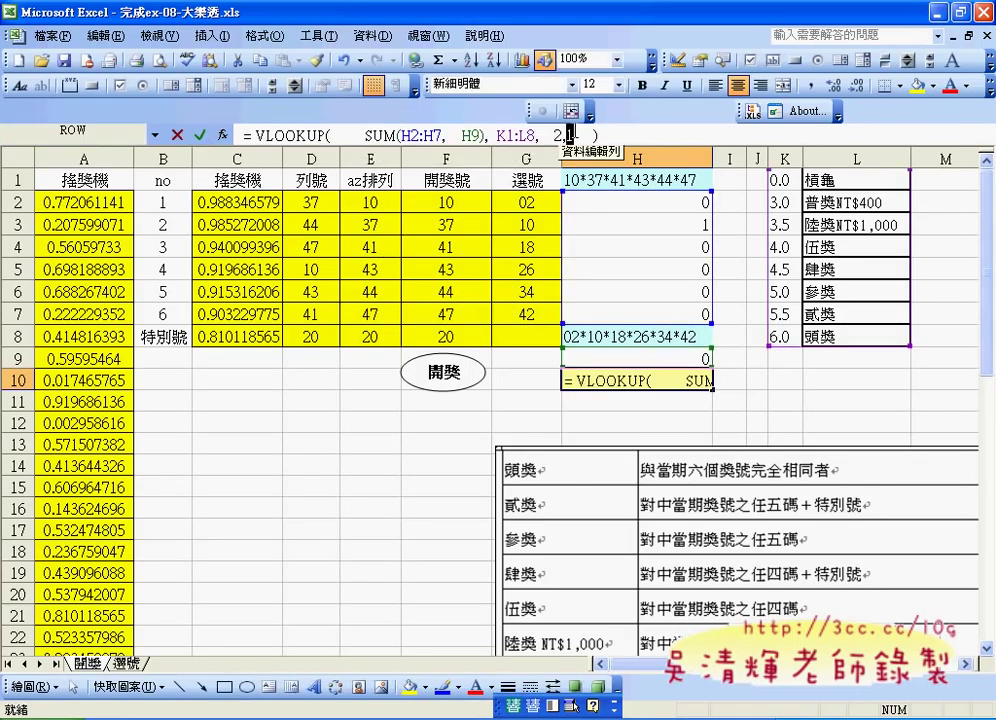
text(,1)
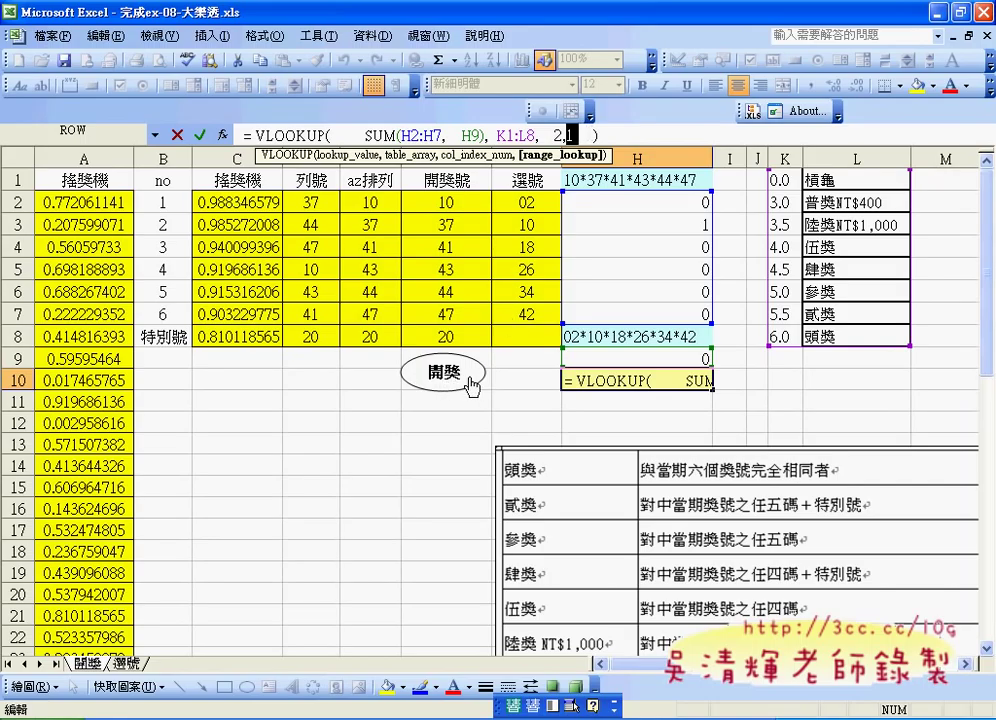
click(200, 134)
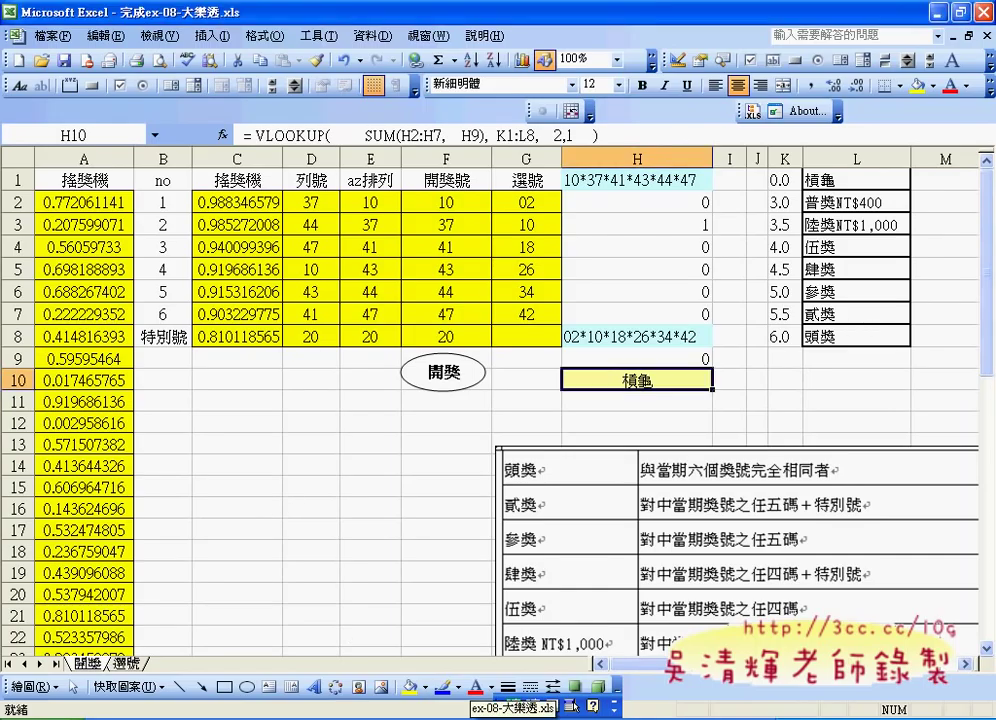
key(alt+Tab)
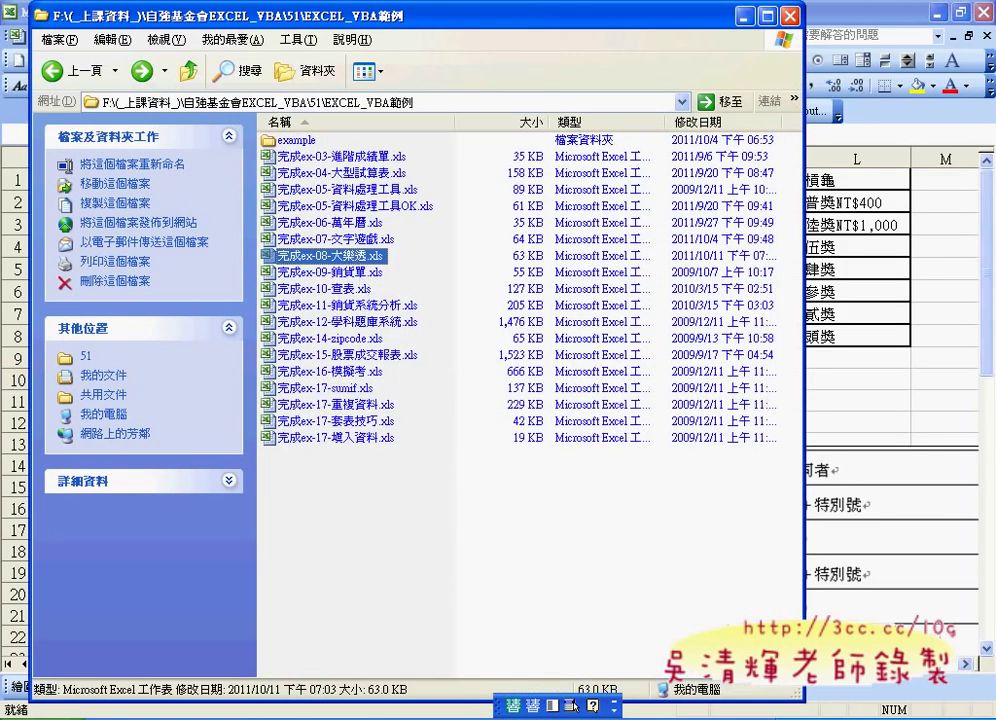
Open 完成ex-08-大樂透.xls, then minimize Excel to reveal the EXCEL_VBA範例 folder.
double_click(358, 258)
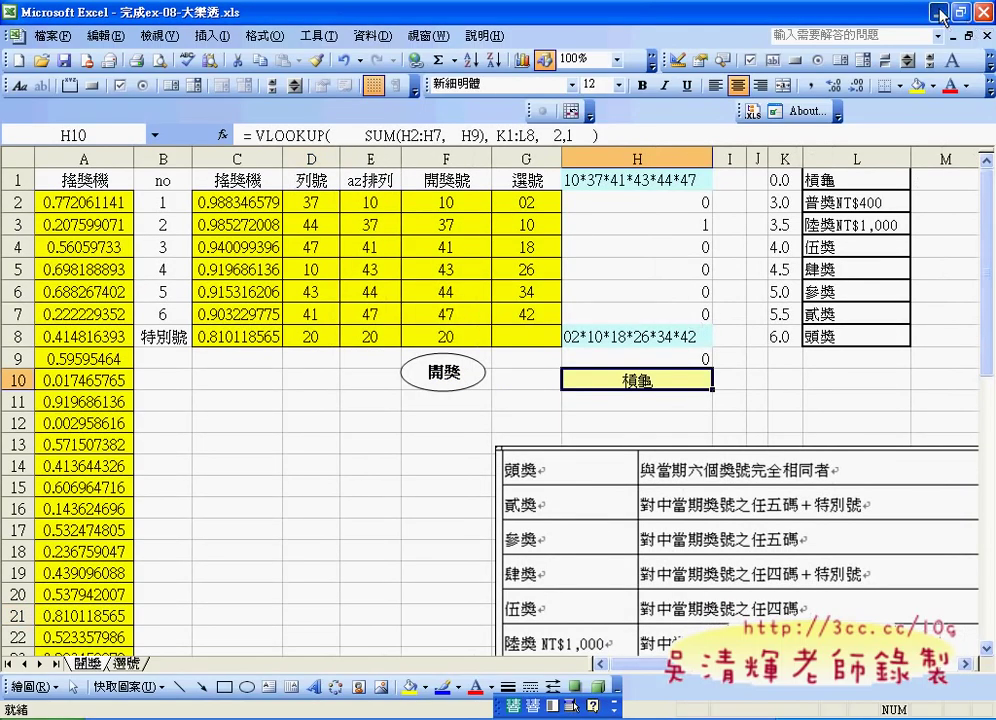
click(938, 12)
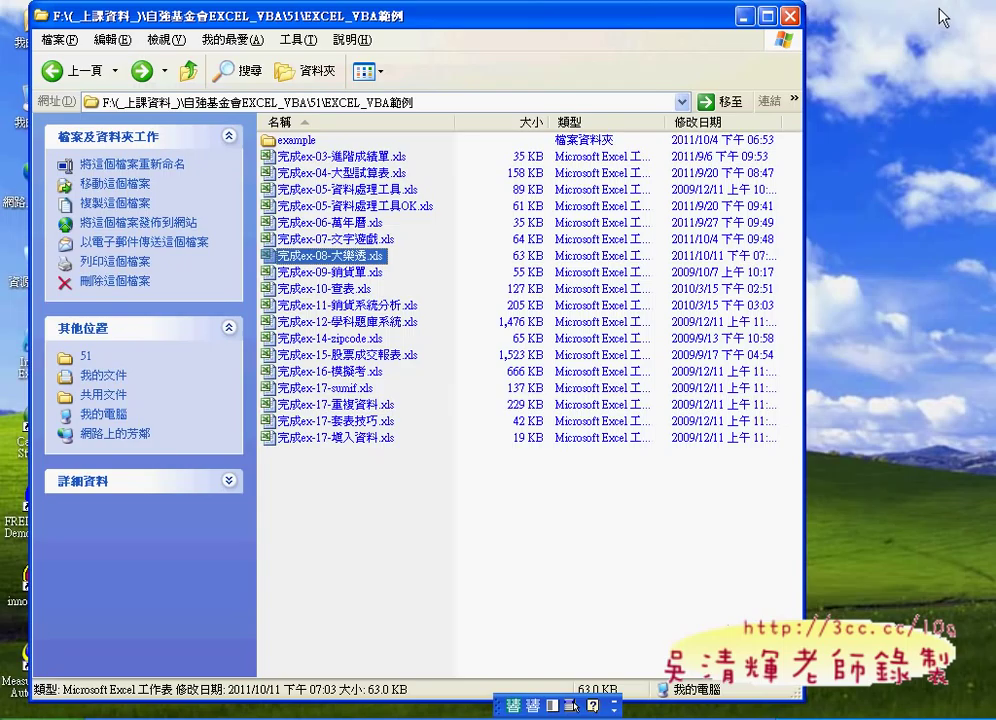
Open the example subfolder and circle ex-08-大樂透.xls in red, then clear the marks.
double_click(289, 140)
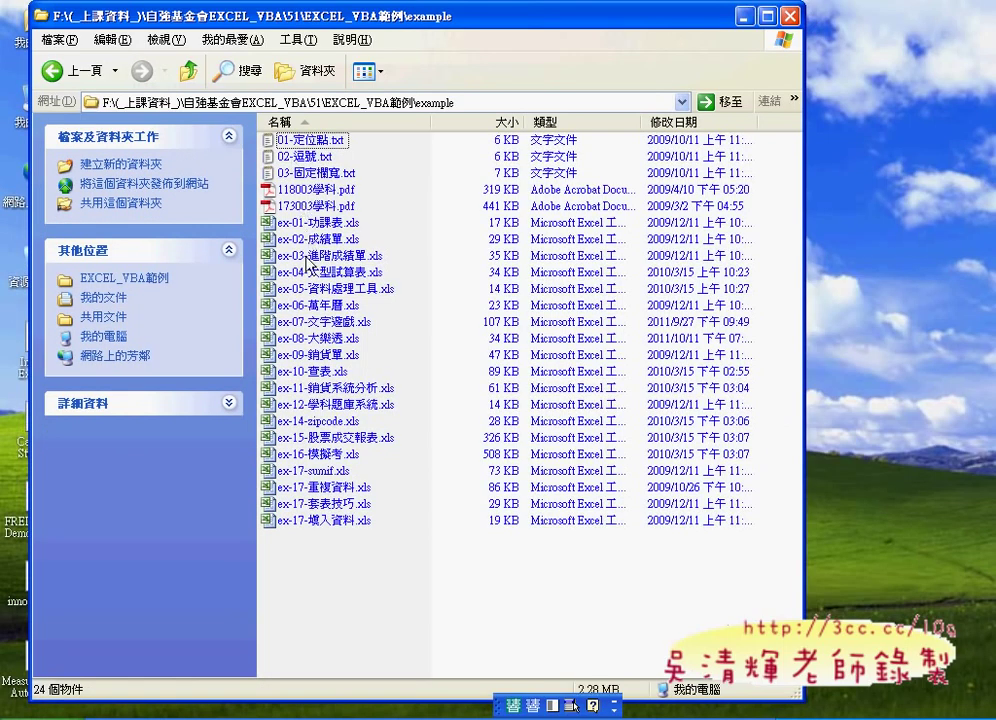
click(323, 341)
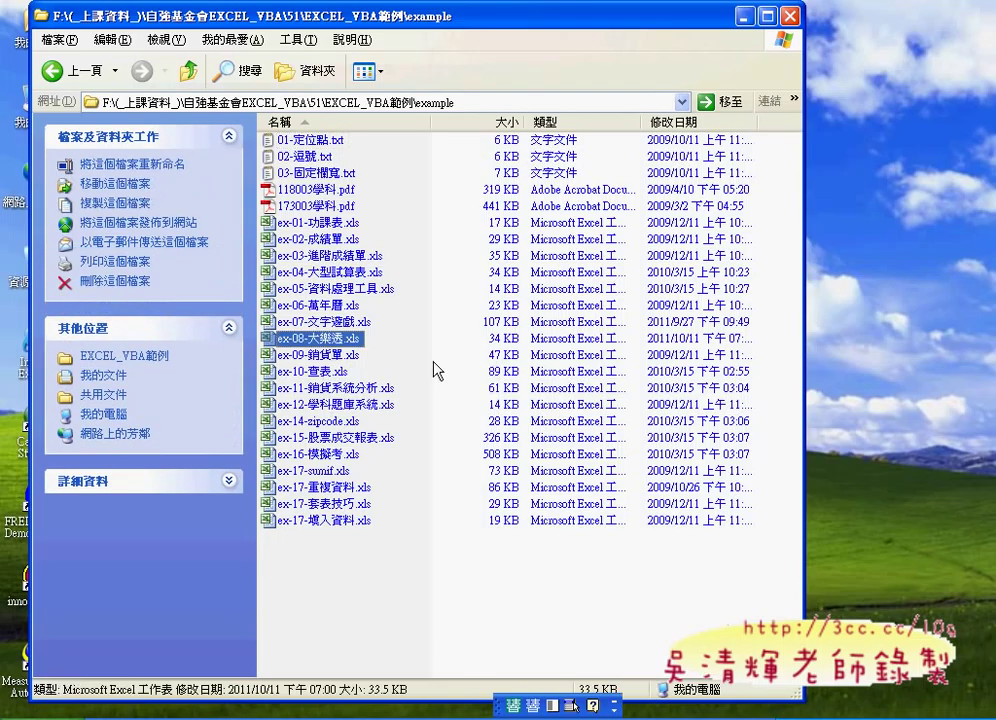
key(ctrl+shift+d)
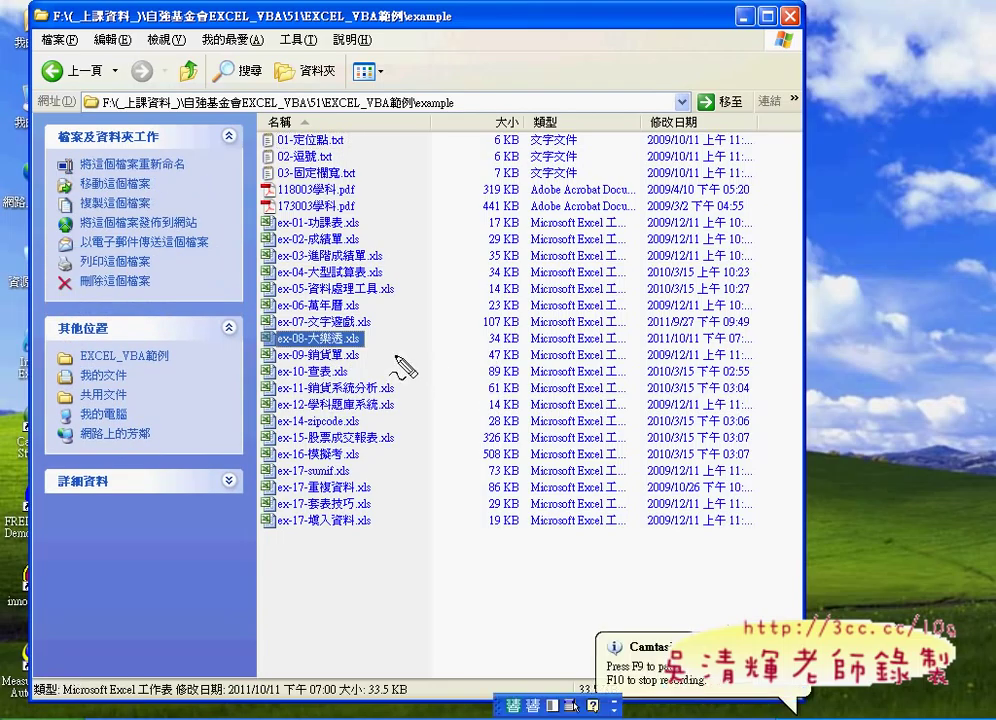
drag(372, 350, 380, 374)
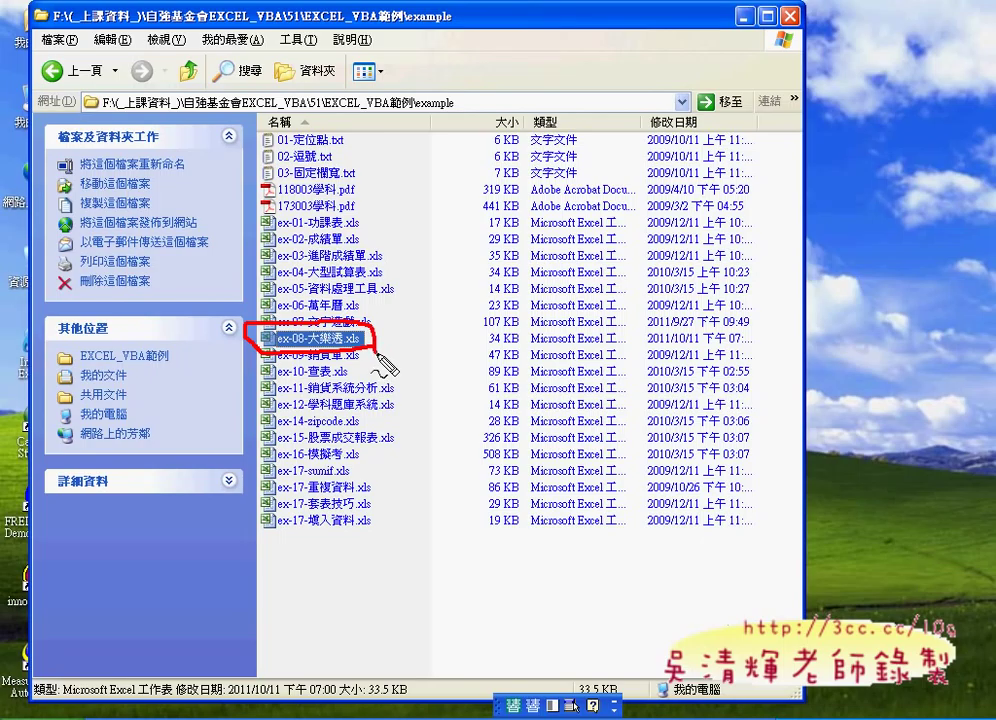
key(ctrl+shift+d)
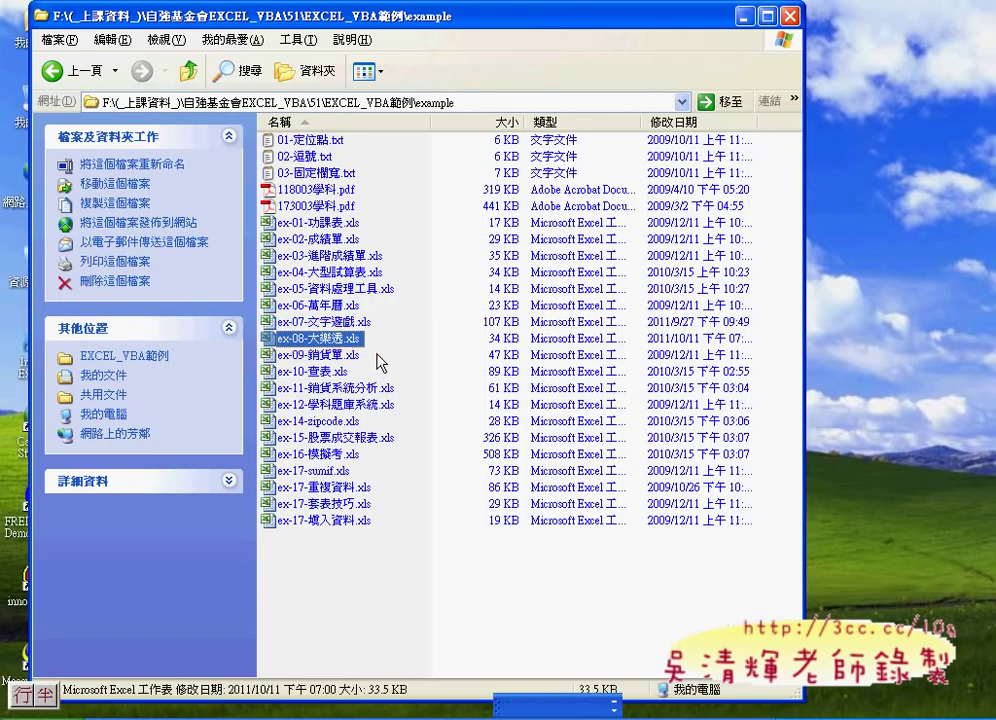